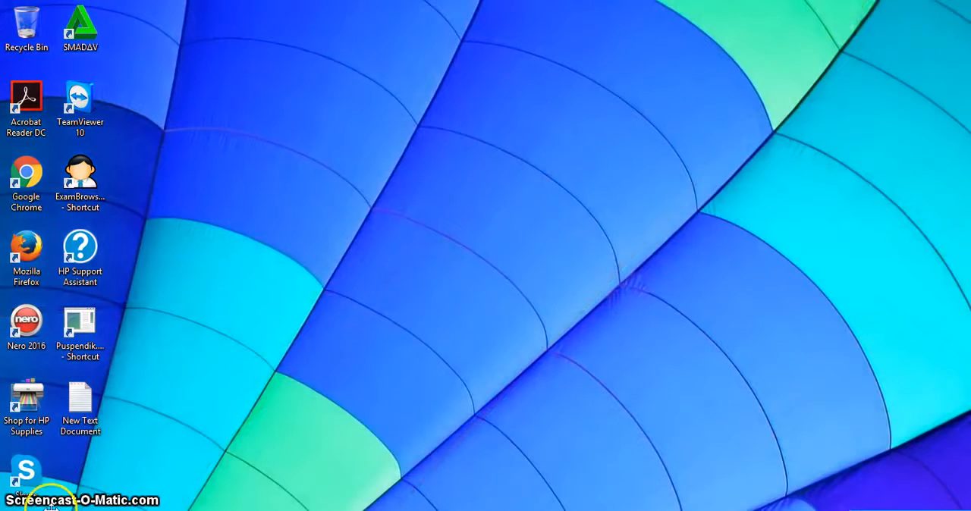
Open the Action Center message settings under System and Security in Control Panel
{"action": "key", "text": "super+x"}
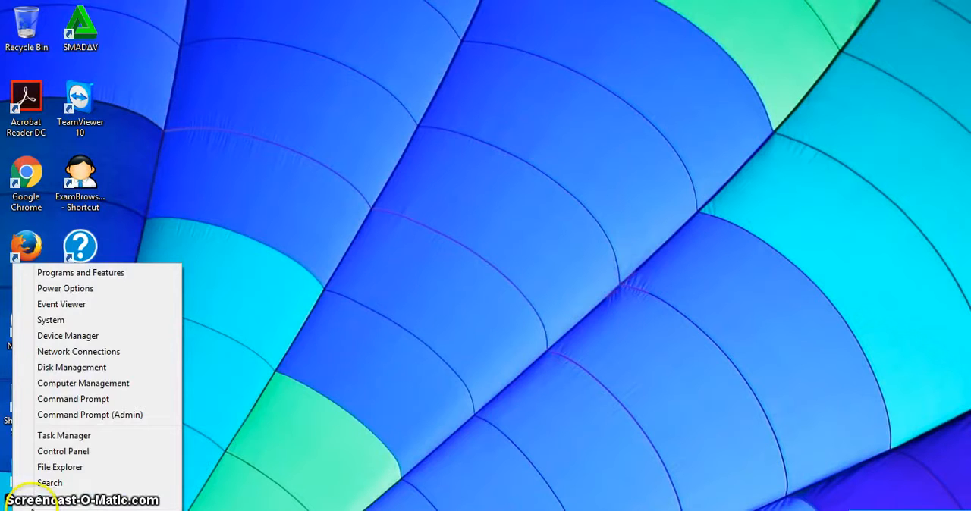
{"action": "left_click", "coordinate": [45, 449]}
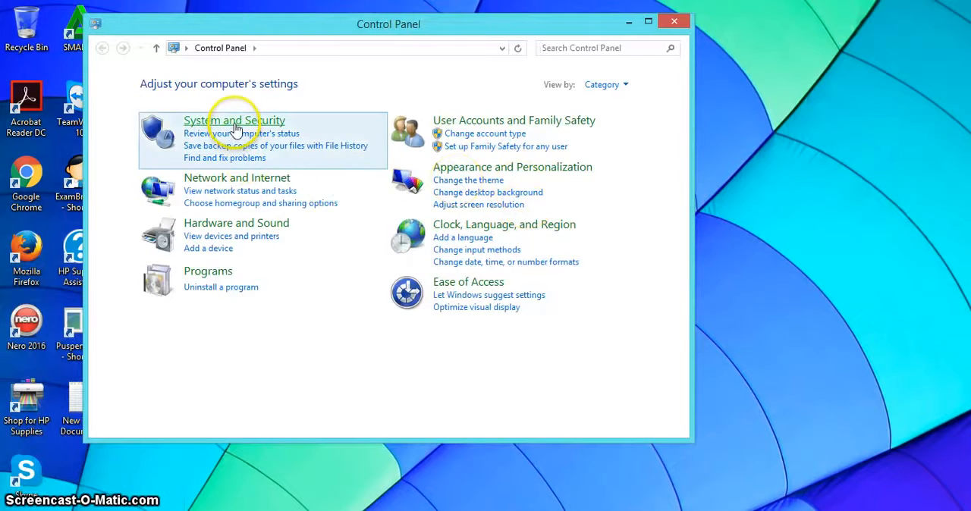
{"action": "left_click", "coordinate": [234, 122]}
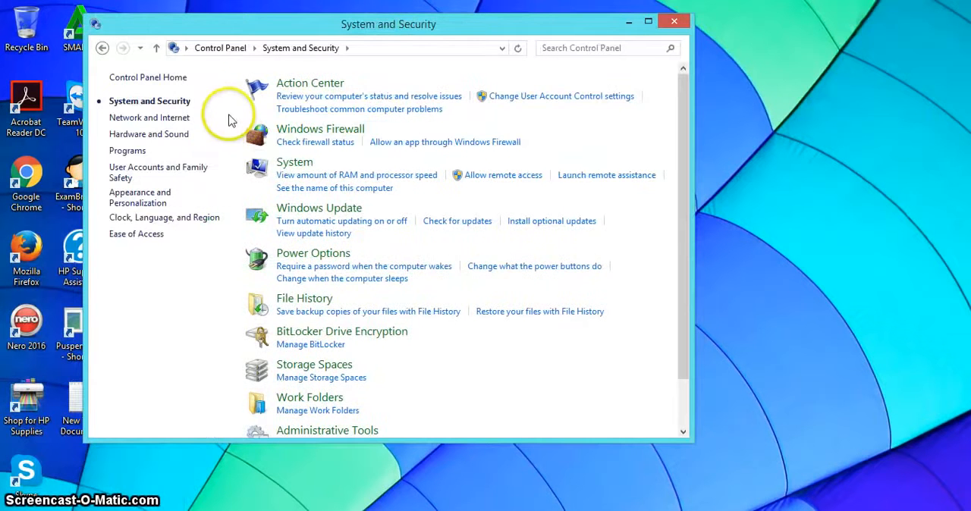
{"action": "left_click", "coordinate": [324, 99]}
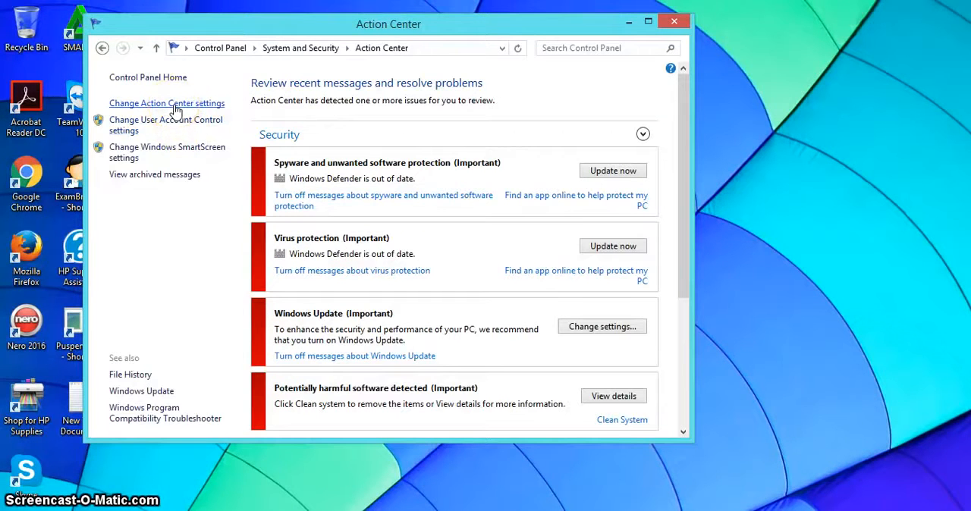
{"action": "left_click", "coordinate": [175, 106]}
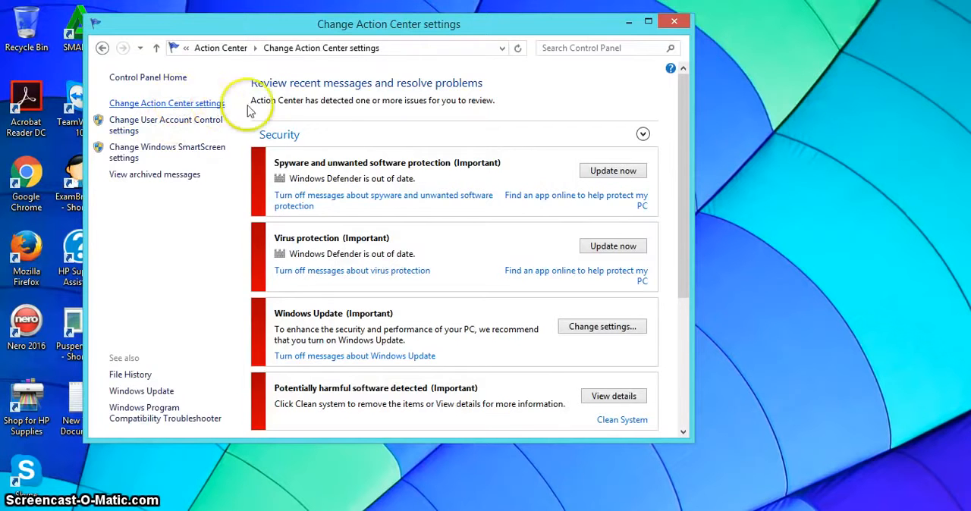
Turn off security messages for Windows Update, Internet security settings, Network firewall, Spyware and unwanted software protection, and Virus protection, and apply the changes
{"action": "left_click", "coordinate": [215, 161]}
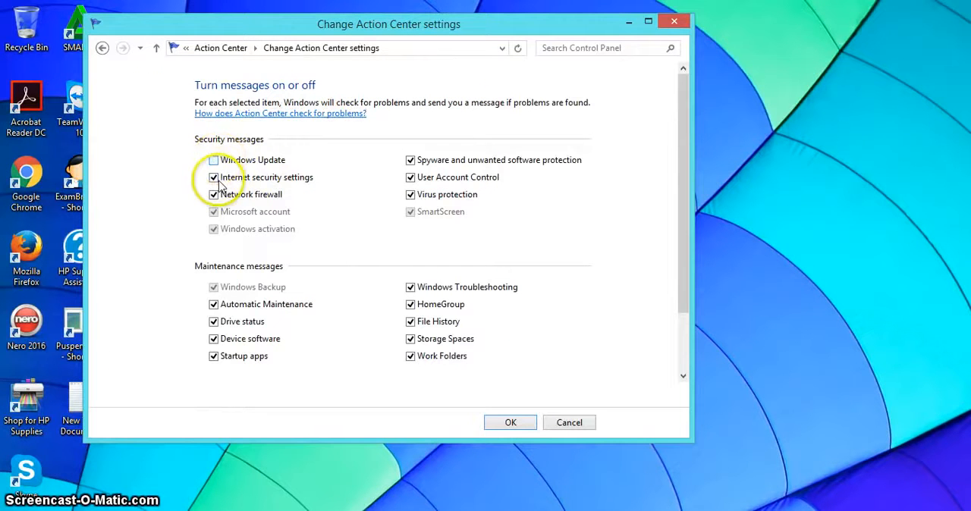
{"action": "left_click", "coordinate": [214, 179]}
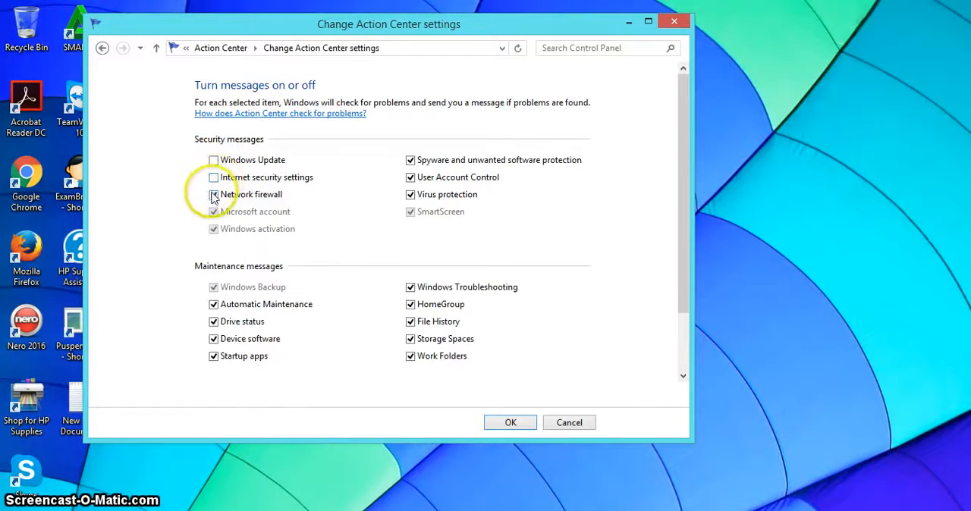
{"action": "left_click", "coordinate": [215, 195]}
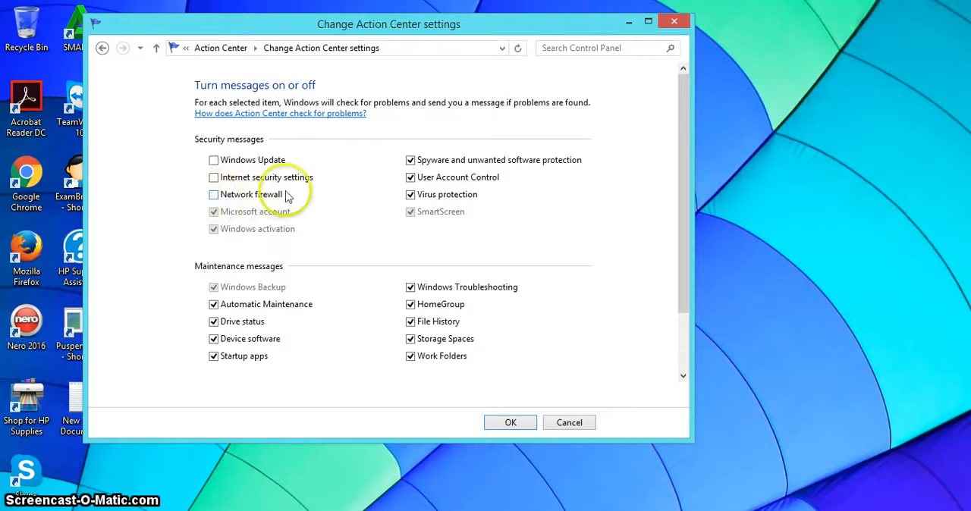
{"action": "left_click", "coordinate": [411, 161]}
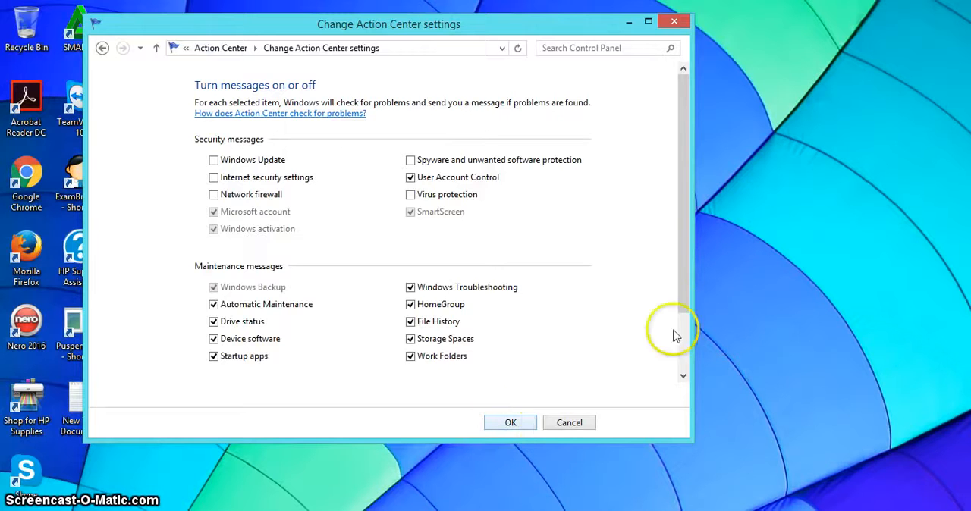
{"action": "left_click", "coordinate": [510, 423]}
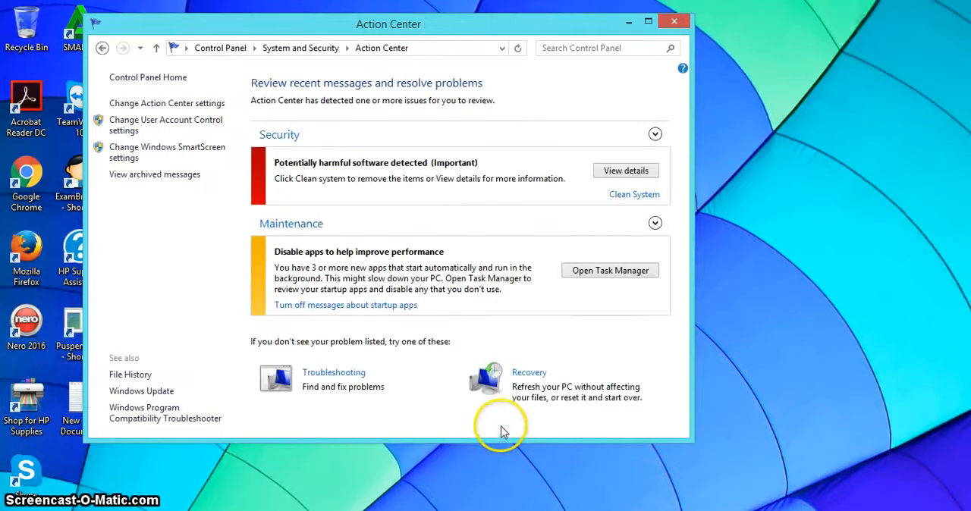
Turn off Windows Firewall for both private and public networks, and close Control Panel
{"action": "left_click", "coordinate": [173, 77]}
{"action": "left_click", "coordinate": [209, 120]}
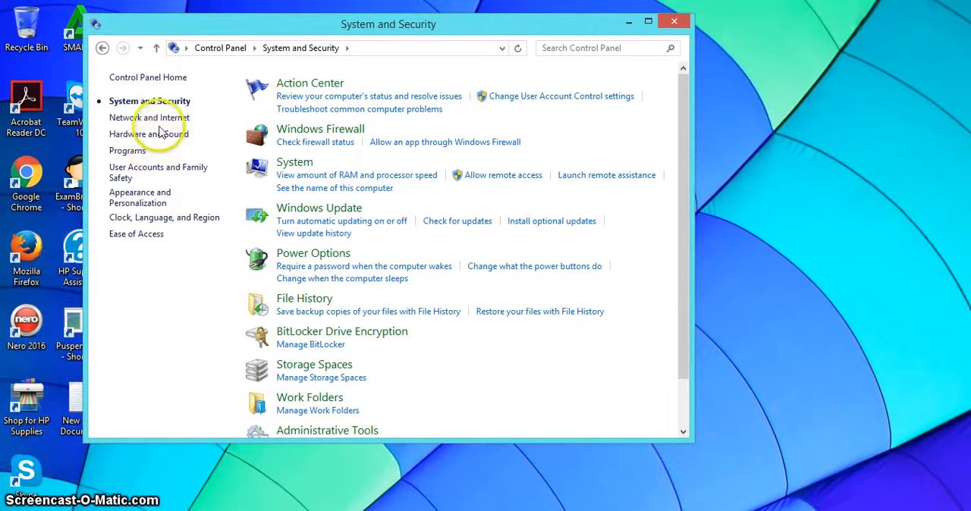
{"action": "left_click", "coordinate": [304, 138]}
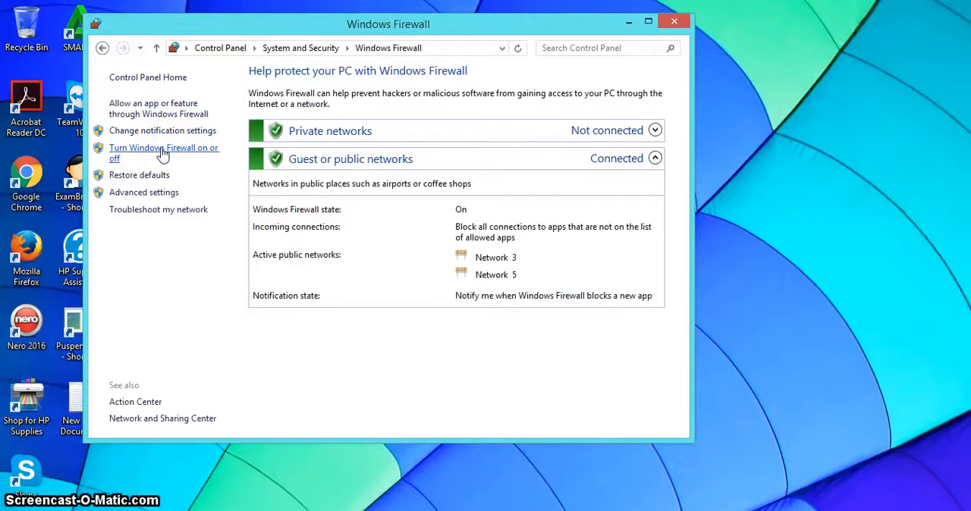
{"action": "left_click", "coordinate": [162, 154]}
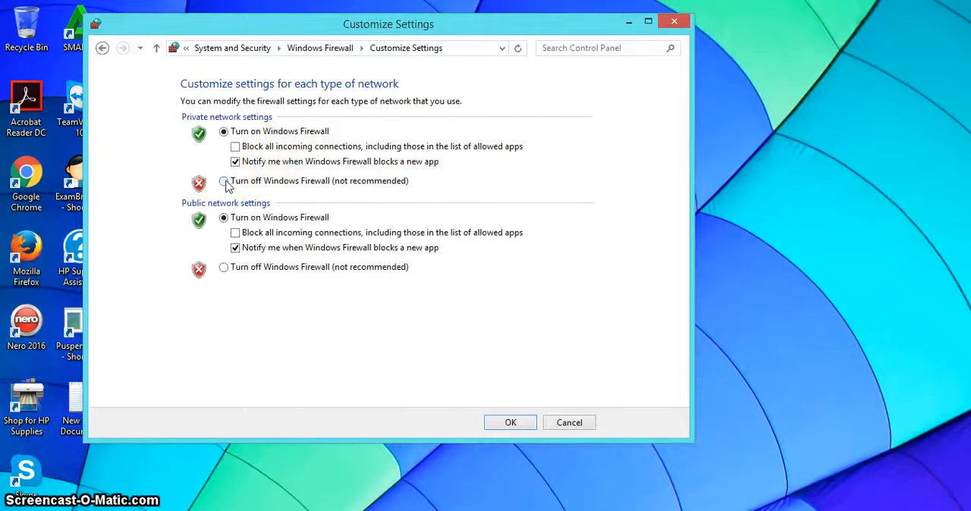
{"action": "left_click", "coordinate": [224, 181]}
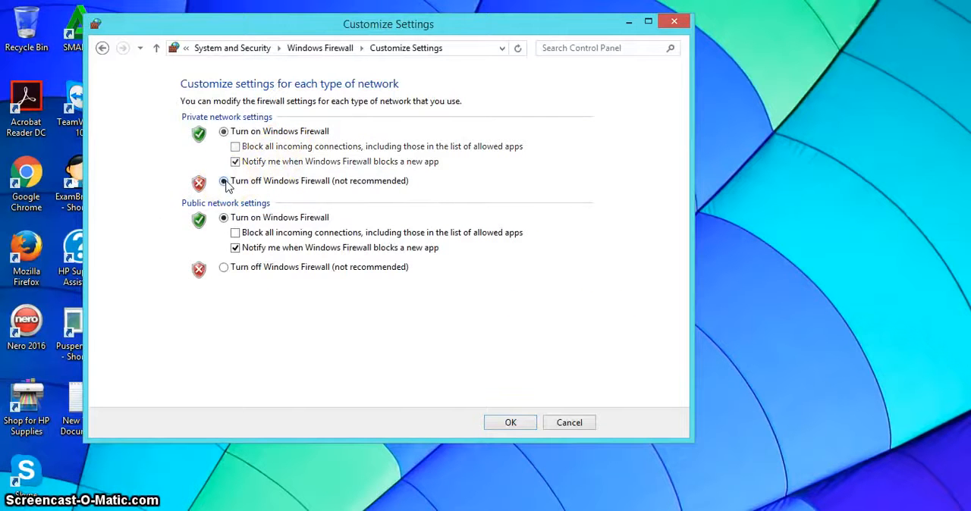
{"action": "left_click", "coordinate": [224, 268]}
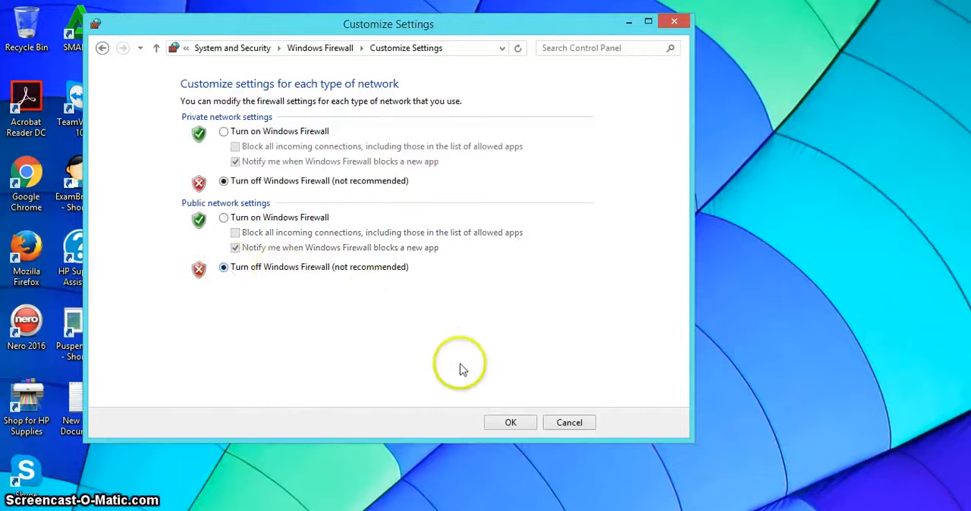
{"action": "left_click", "coordinate": [511, 425]}
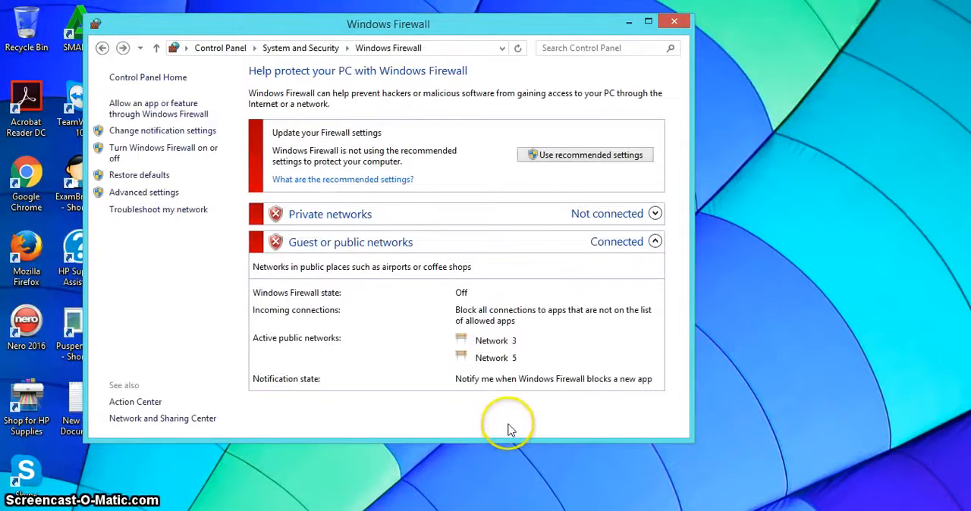
{"action": "left_click", "coordinate": [677, 22]}
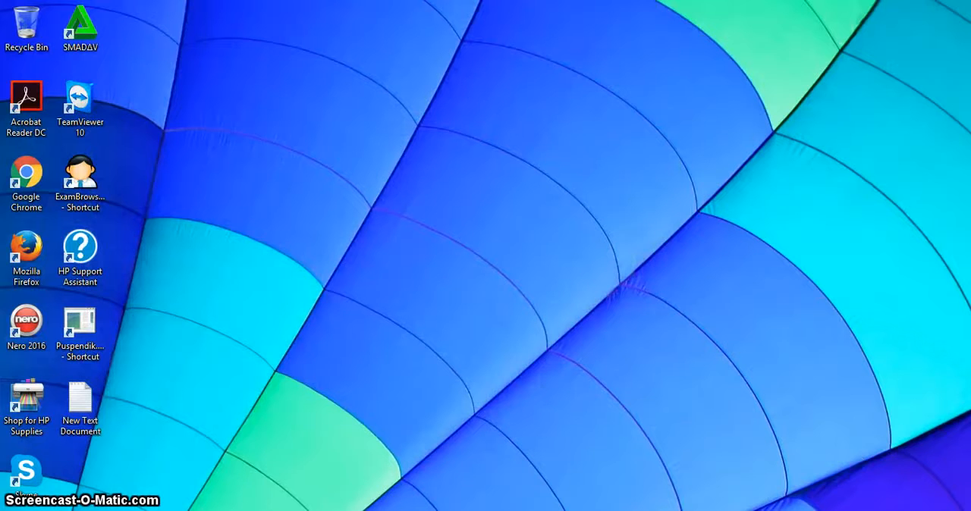
Disable the Smadav antivirus protection running in the background
{"action": "left_click", "coordinate": [855, 510]}
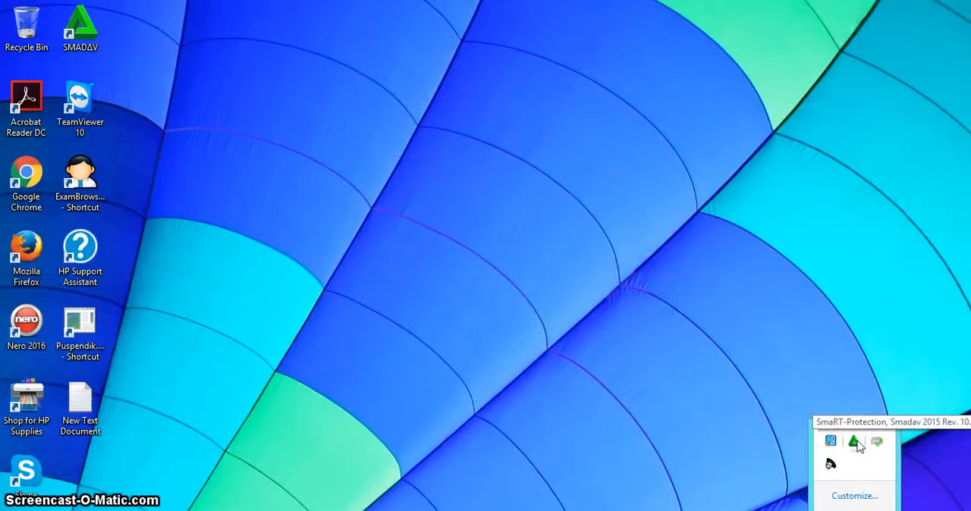
{"action": "right_click", "coordinate": [856, 444]}
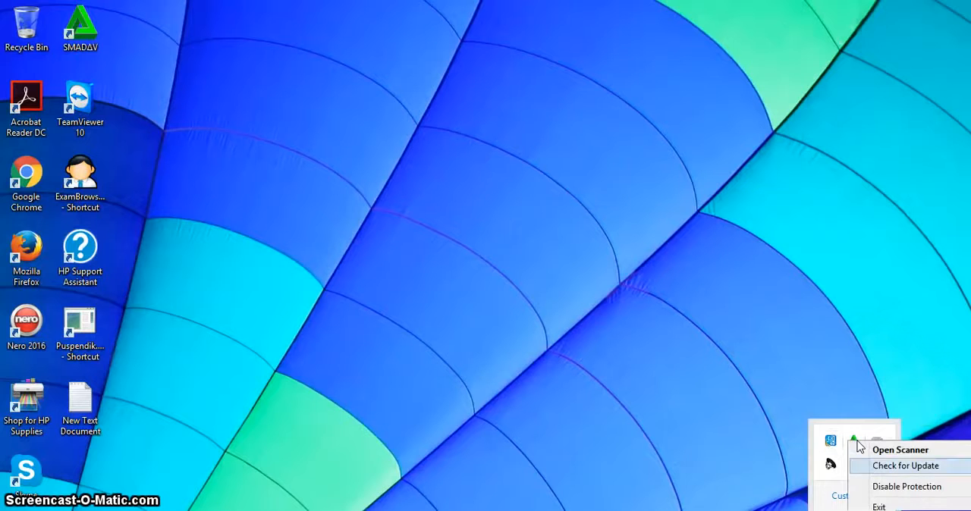
{"action": "left_click", "coordinate": [871, 491]}
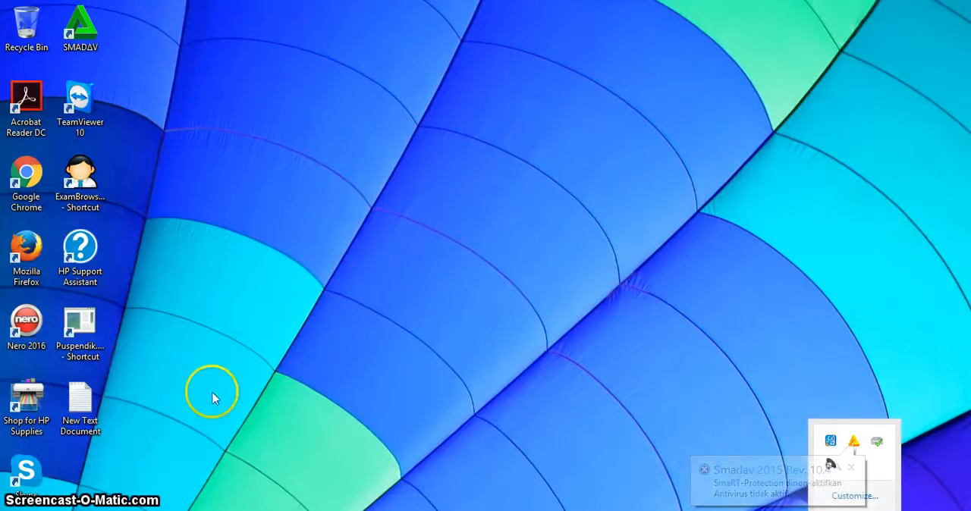
Open the Prerequisites UNBK 2017 folder inside UNBK 2017 on the DATA SERVER 1 (D:) drive
{"action": "left_click", "coordinate": [17, 510]}
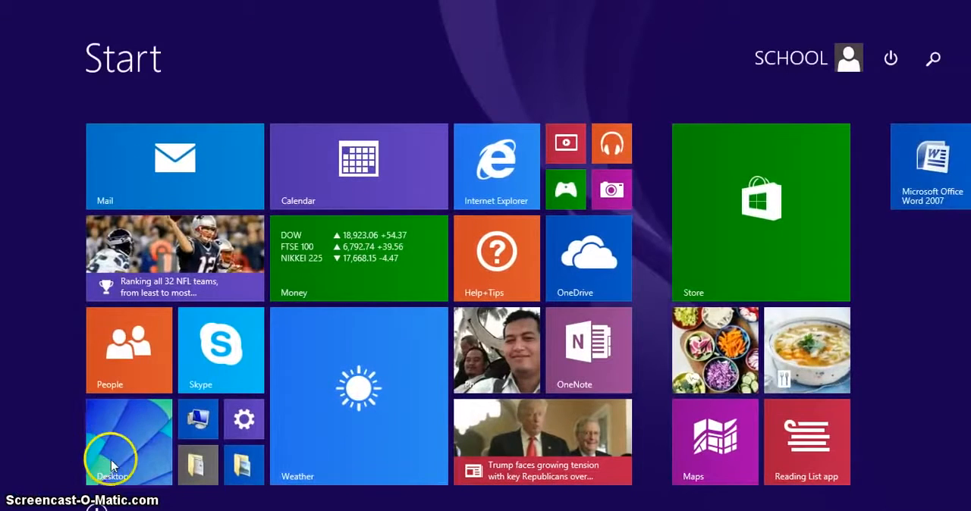
{"action": "left_click", "coordinate": [111, 465]}
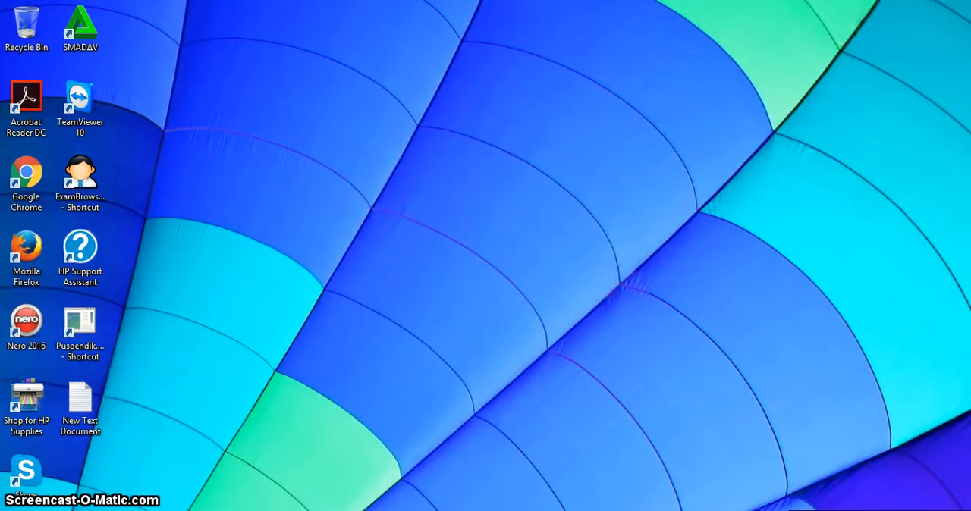
{"action": "left_click", "coordinate": [182, 510]}
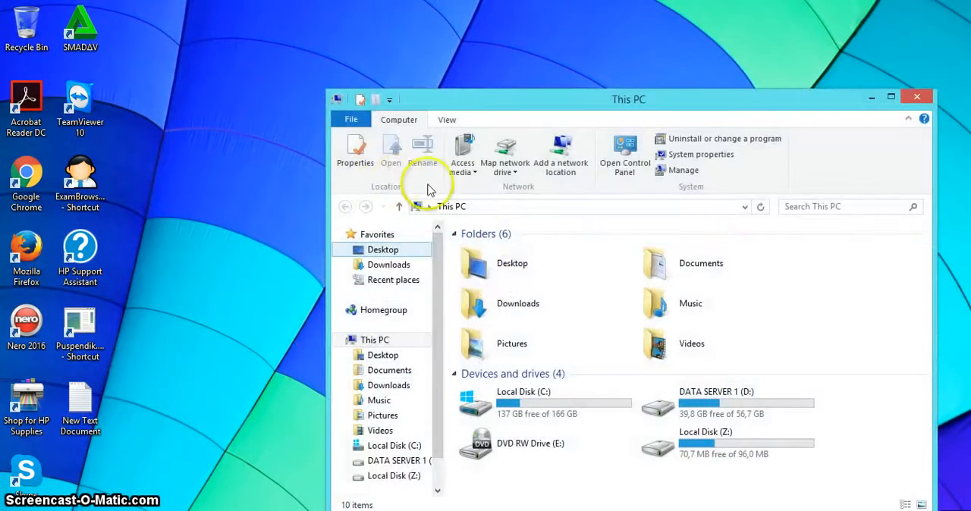
{"action": "left_click", "coordinate": [408, 466]}
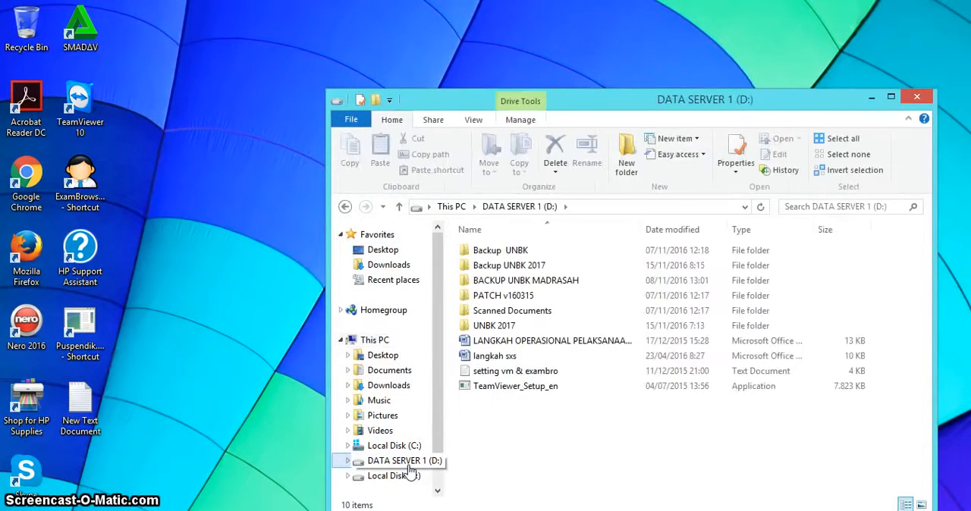
{"action": "left_click", "coordinate": [495, 328]}
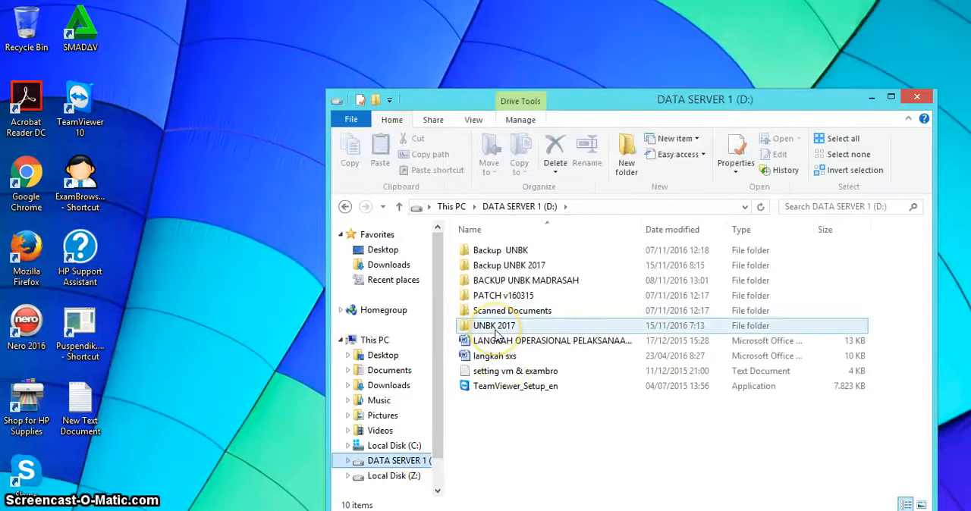
{"action": "double_click", "coordinate": [496, 332]}
{"action": "left_click", "coordinate": [594, 341]}
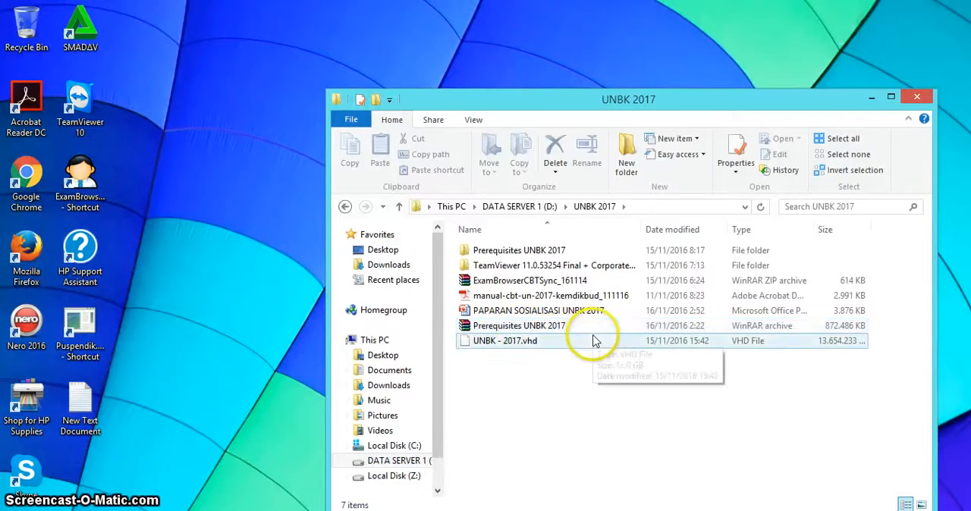
{"action": "left_click", "coordinate": [504, 252]}
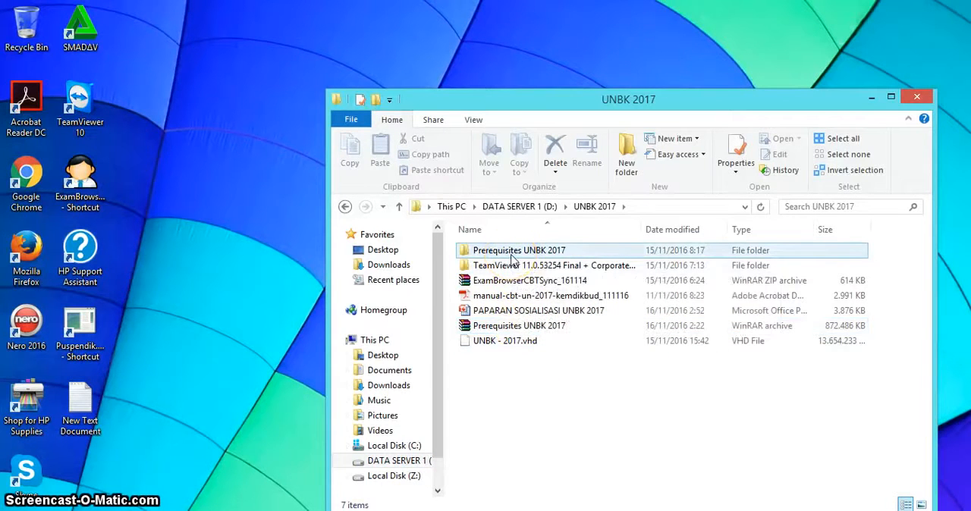
{"action": "double_click", "coordinate": [512, 253]}
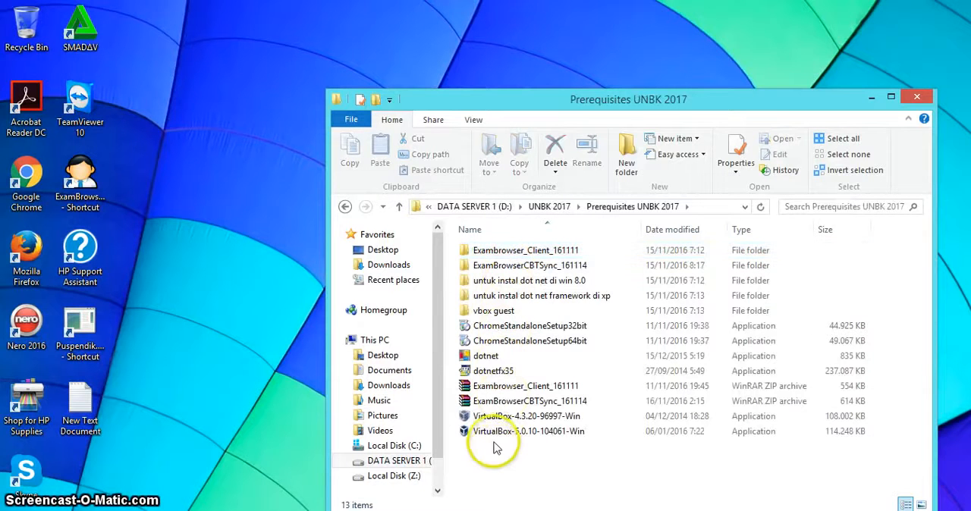
Launch the VirtualBox-5.0.10-104061-Win installer from the Prerequisites UNBK 2017 folder
{"action": "left_click", "coordinate": [494, 437]}
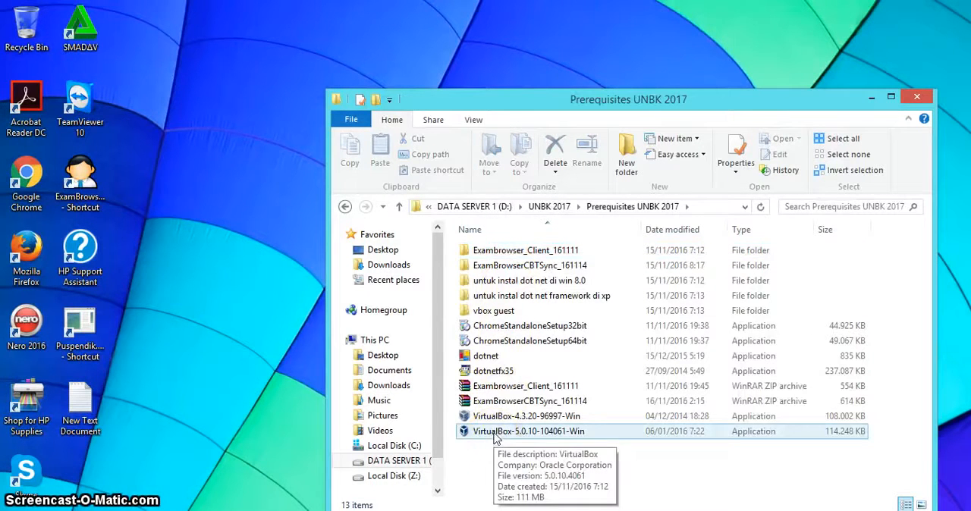
{"action": "left_click", "coordinate": [510, 417]}
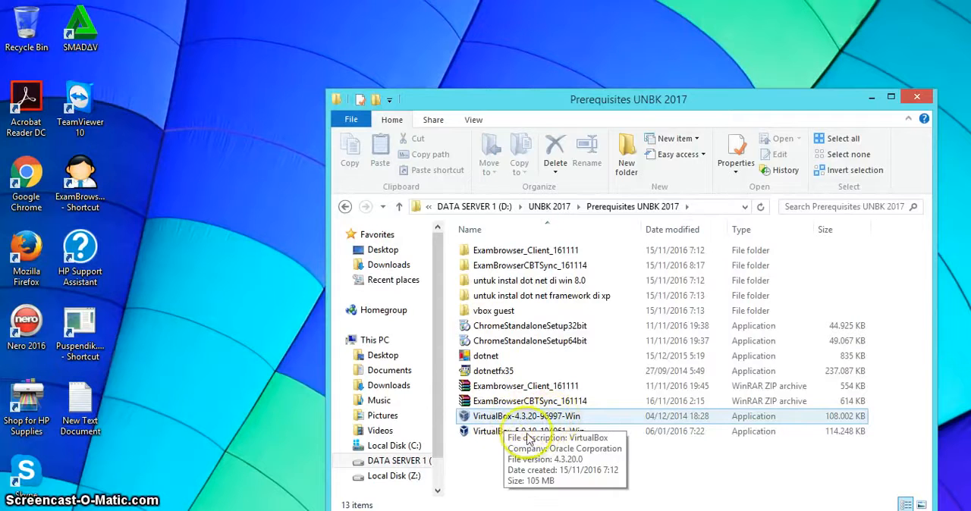
{"action": "left_click", "coordinate": [507, 432]}
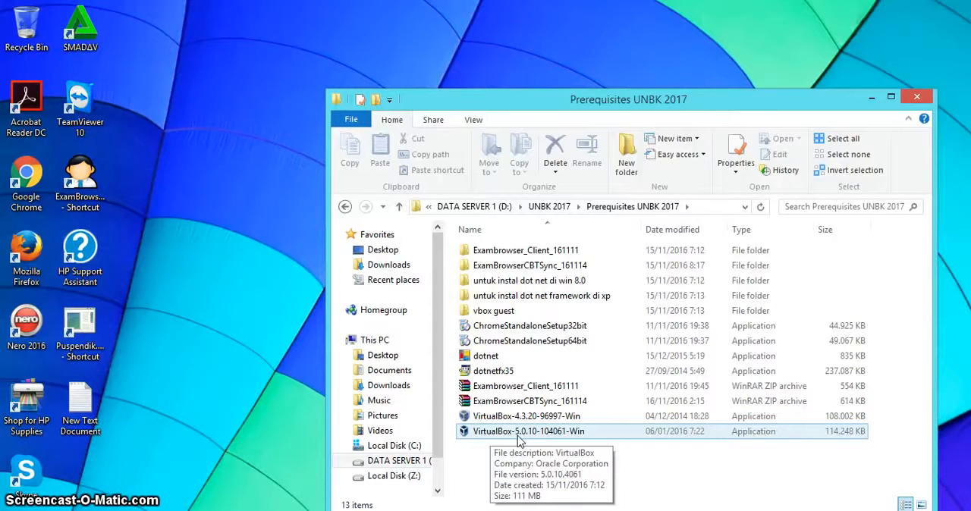
{"action": "left_click", "coordinate": [520, 437]}
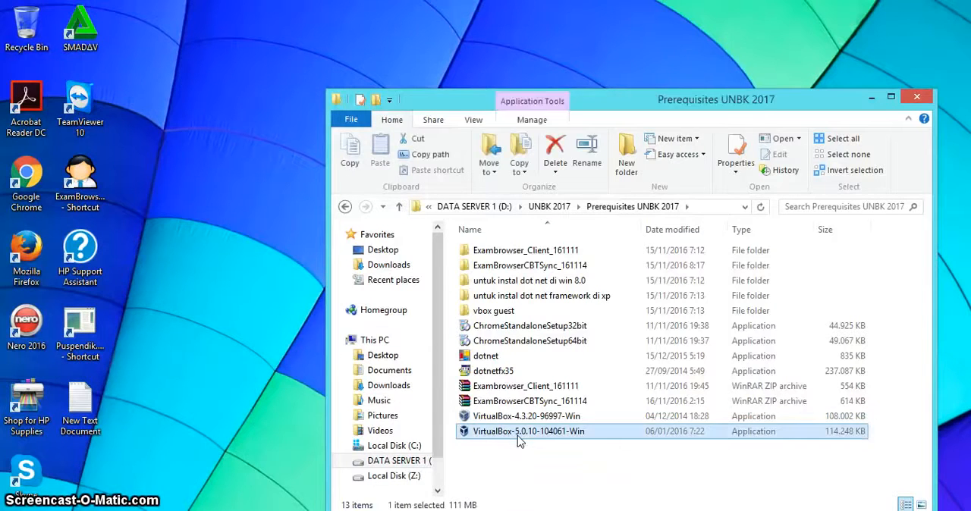
{"action": "double_click", "coordinate": [520, 436]}
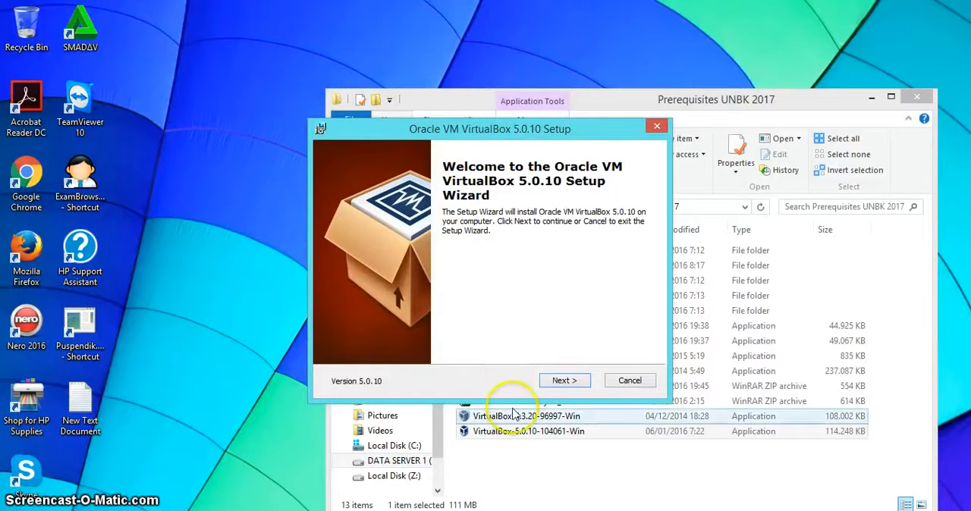
Install Oracle VM VirtualBox 5.0.10 with the default features and location, accepting the network interface reset and the installation prompts
{"action": "left_click", "coordinate": [552, 383]}
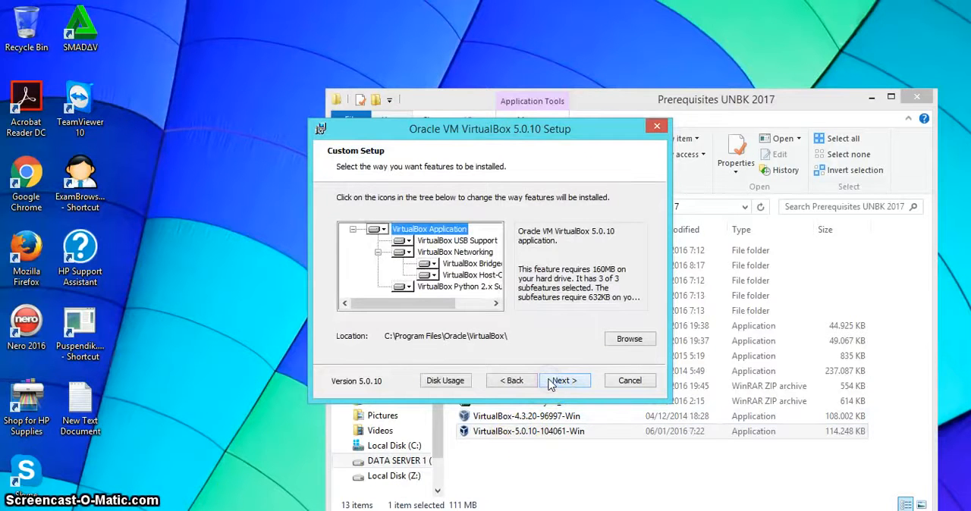
{"action": "left_click", "coordinate": [551, 383]}
{"action": "left_click", "coordinate": [551, 383]}
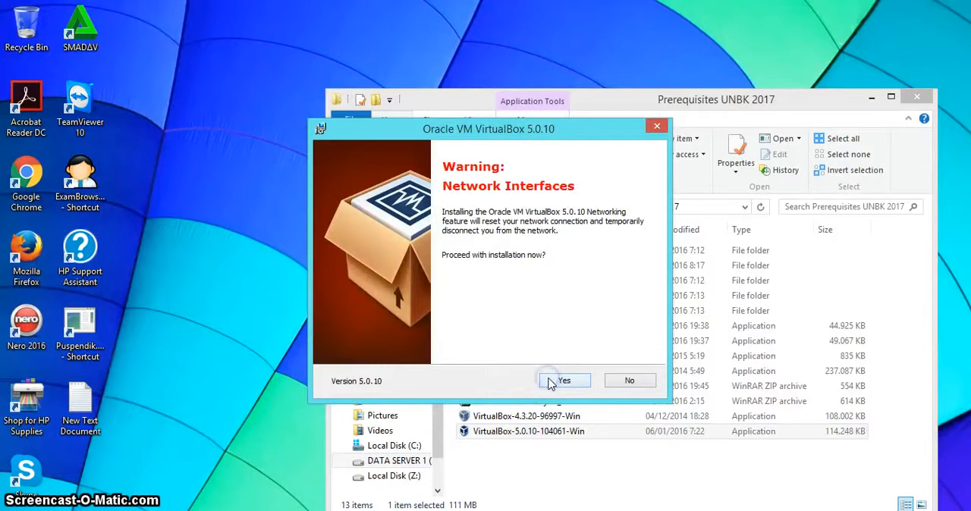
{"action": "left_click", "coordinate": [551, 383]}
{"action": "left_click", "coordinate": [562, 381]}
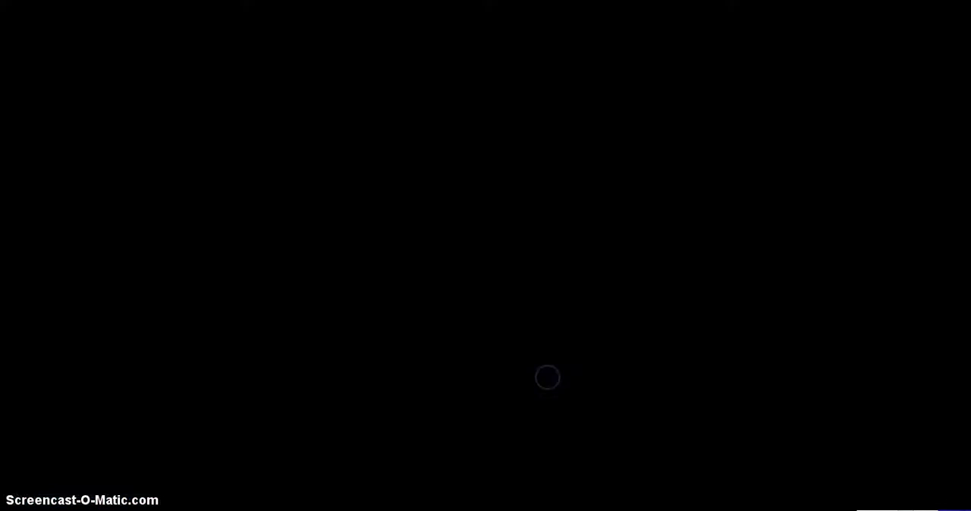
{"action": "left_click", "coordinate": [555, 294]}
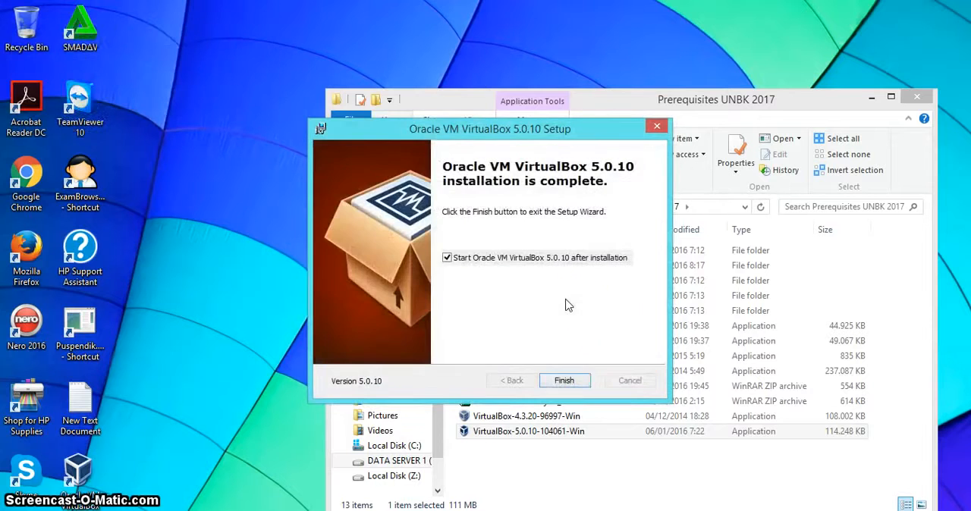
Finish the setup with VirtualBox set to start, and close the Prerequisites UNBK 2017 folder and the new-version notice
{"action": "left_click", "coordinate": [565, 381]}
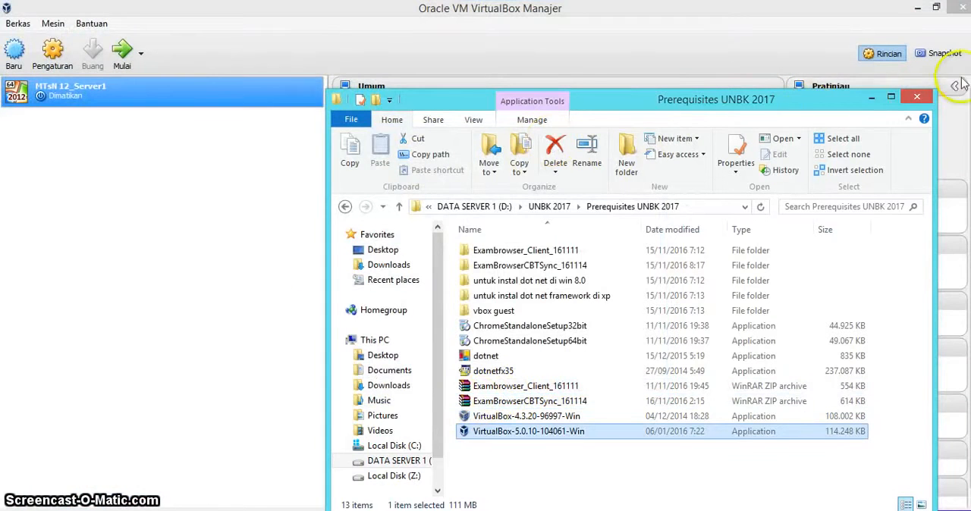
{"action": "left_click", "coordinate": [915, 99]}
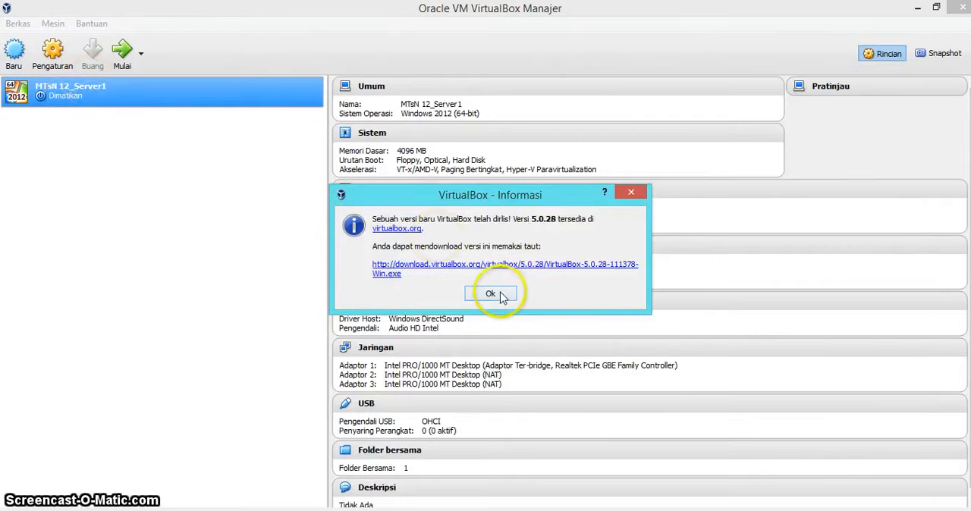
{"action": "left_click", "coordinate": [493, 294]}
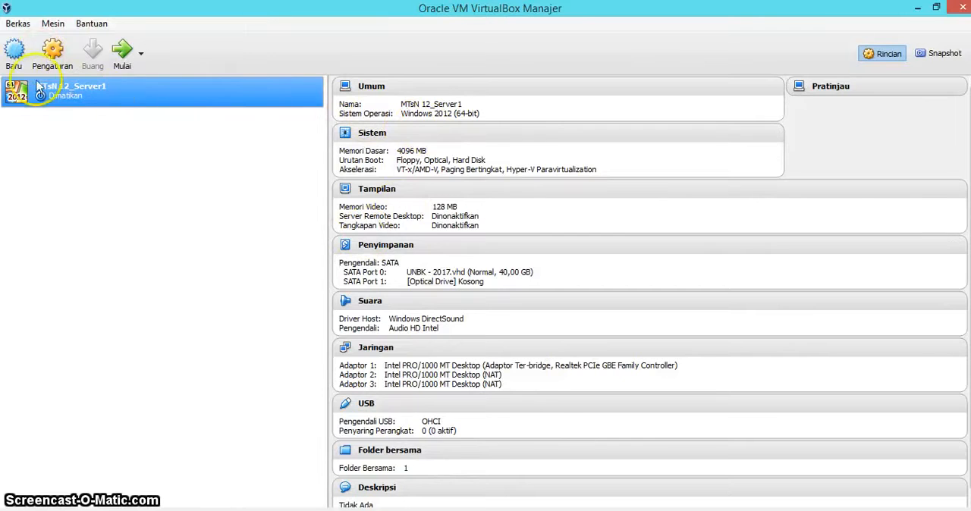
Start a new virtual machine named MTsN12_Server2 with type Microsoft Windows and version Windows 2012 (64-bit)
{"action": "left_click", "coordinate": [13, 53]}
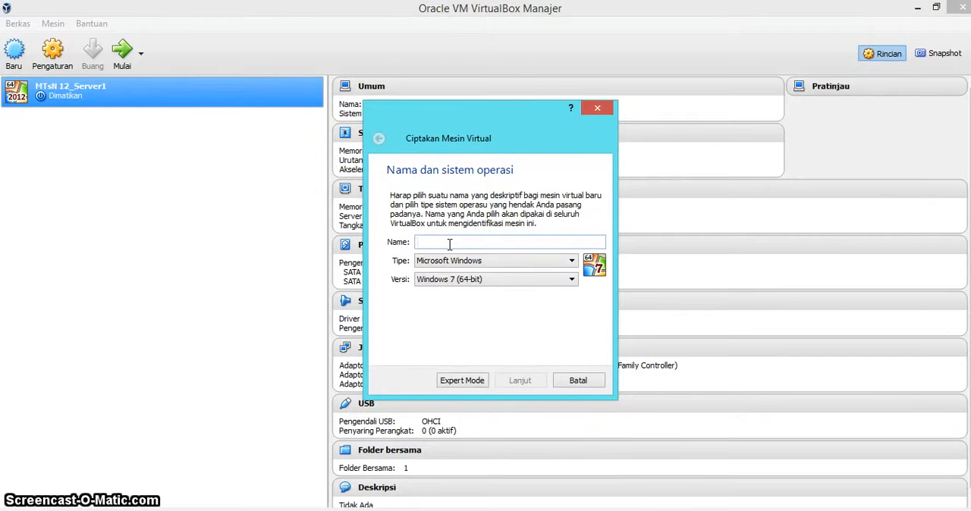
{"action": "type", "text": "MTs"}
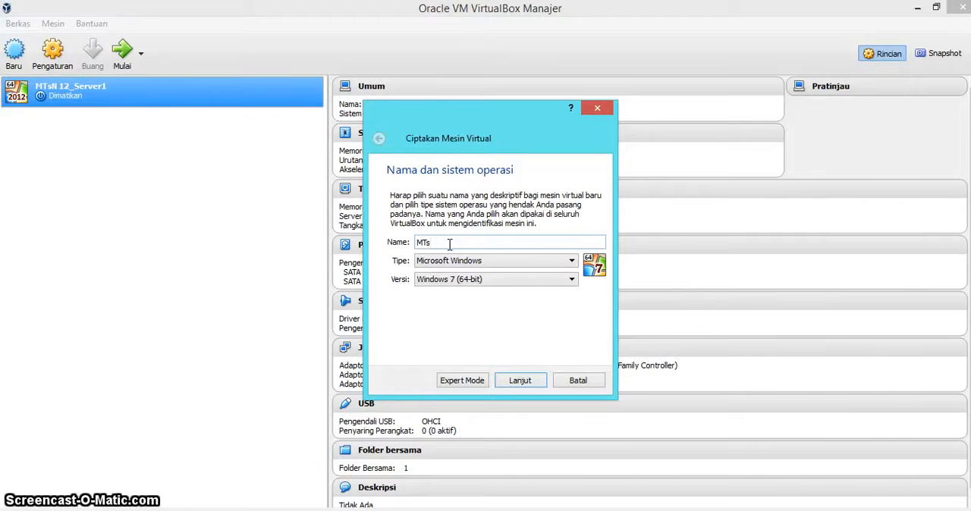
{"action": "type", "text": "12_Server2"}
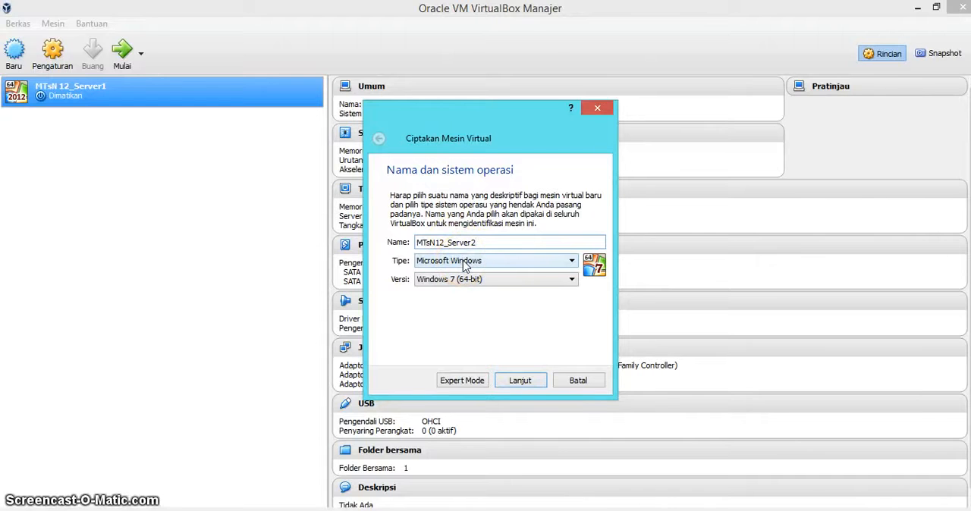
{"action": "left_click", "coordinate": [495, 282]}
{"action": "scroll", "coordinate": [493, 334], "scroll_direction": "down", "scroll_amount": 3}
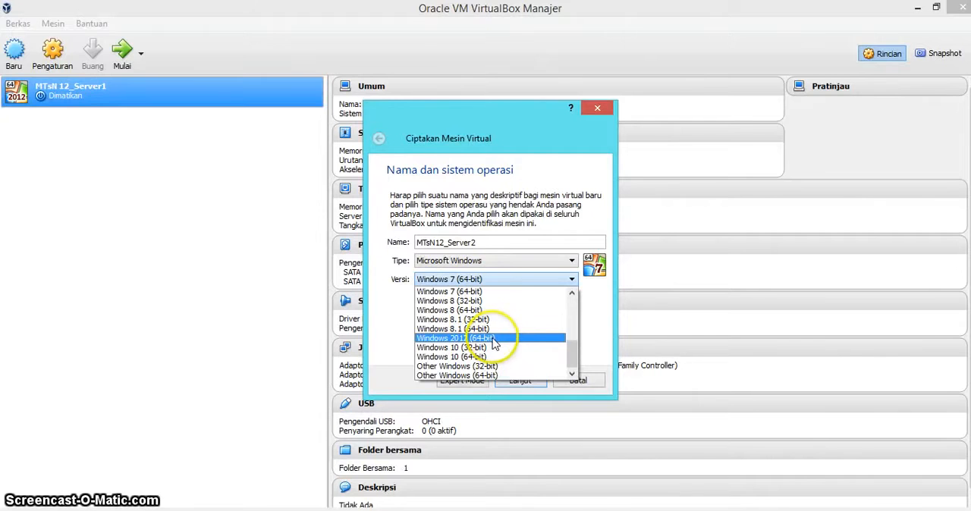
{"action": "left_click", "coordinate": [495, 339]}
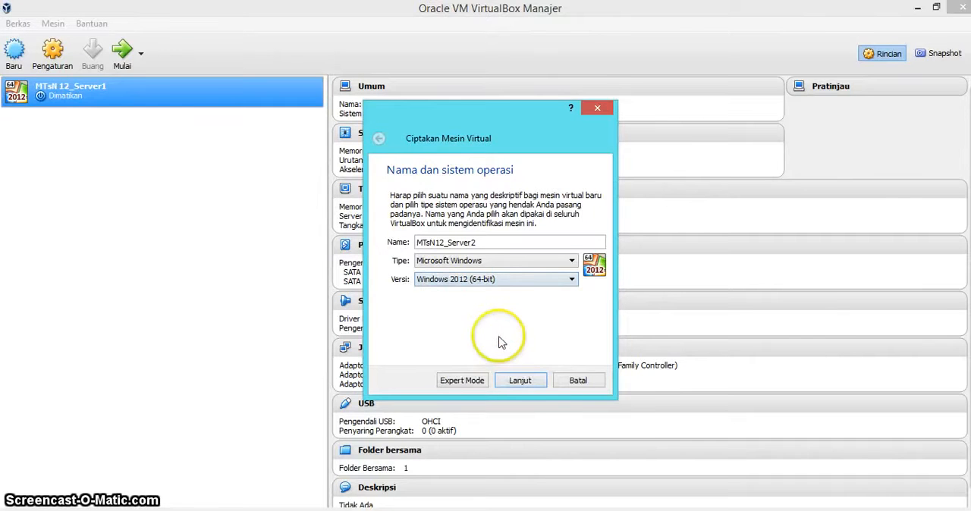
{"action": "left_click", "coordinate": [522, 382]}
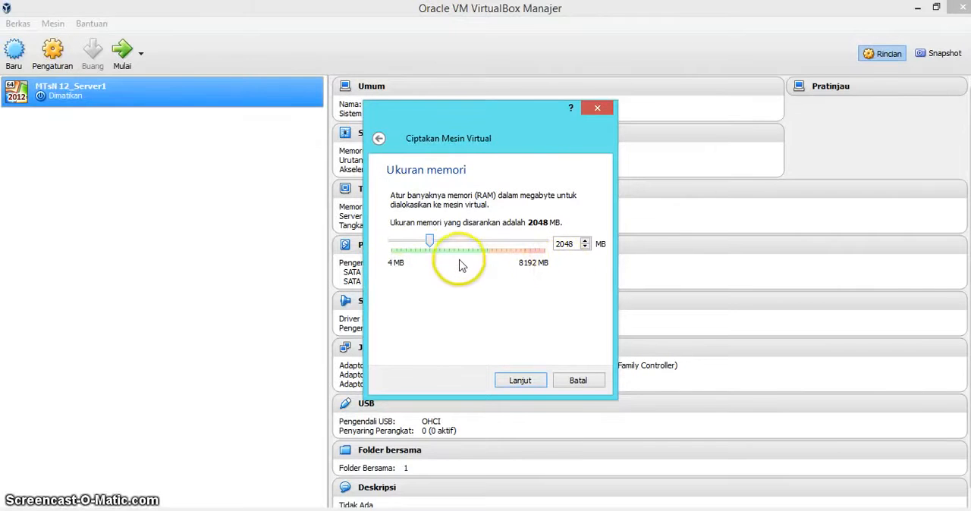
Set the new virtual machine's memory size to 4096 MB and continue to the hard disk options
{"action": "left_click_drag", "start_coordinate": [430, 246], "coordinate": [467, 250]}
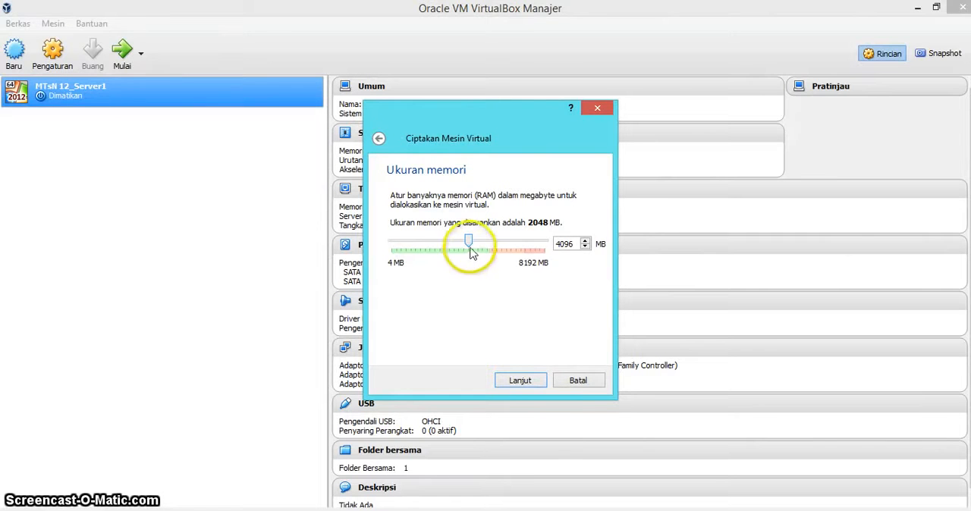
{"action": "left_click", "coordinate": [469, 253]}
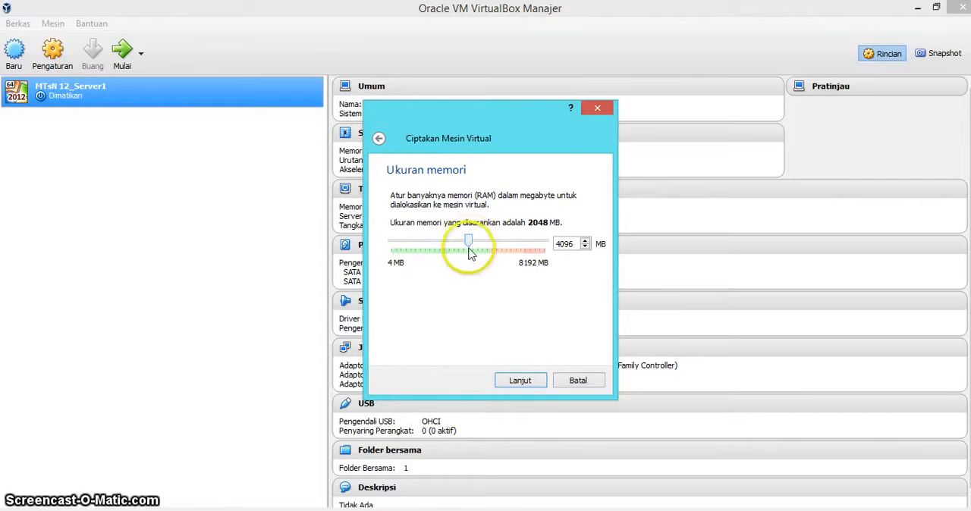
{"action": "left_click_drag", "start_coordinate": [469, 249], "coordinate": [486, 247]}
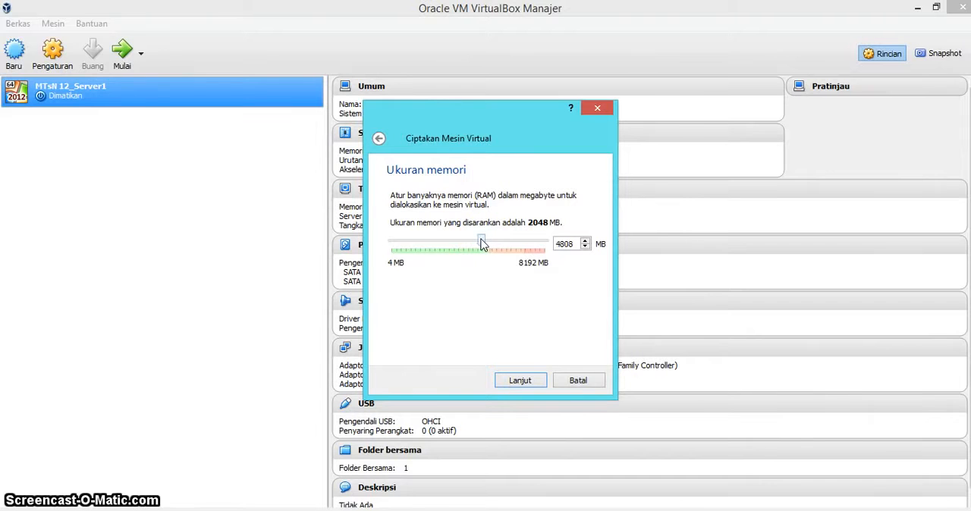
{"action": "left_click_drag", "start_coordinate": [482, 243], "coordinate": [479, 243]}
{"action": "left_click", "coordinate": [520, 381]}
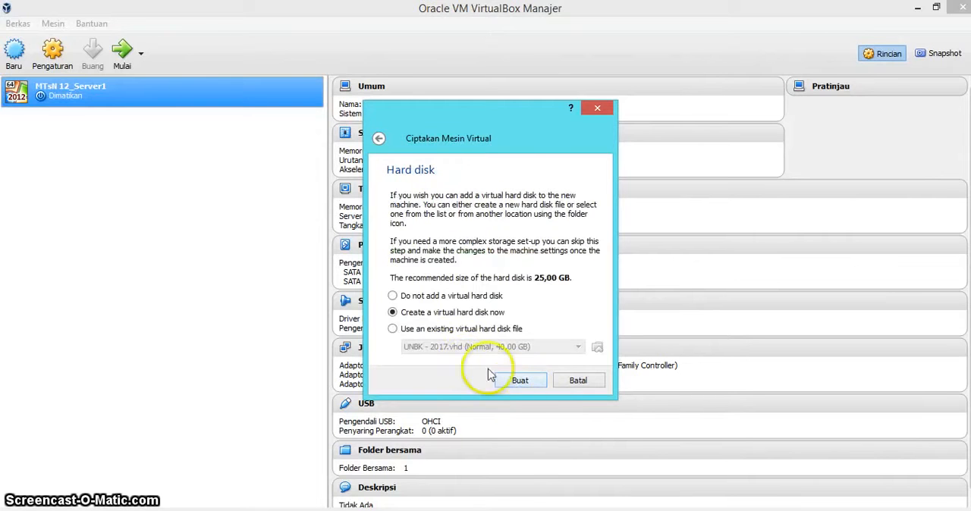
Use the existing virtual hard disk UNBK - 2017 from the UNBK 2017 folder on DATA SERVER 1 (D:) and create the machine
{"action": "left_click", "coordinate": [453, 331]}
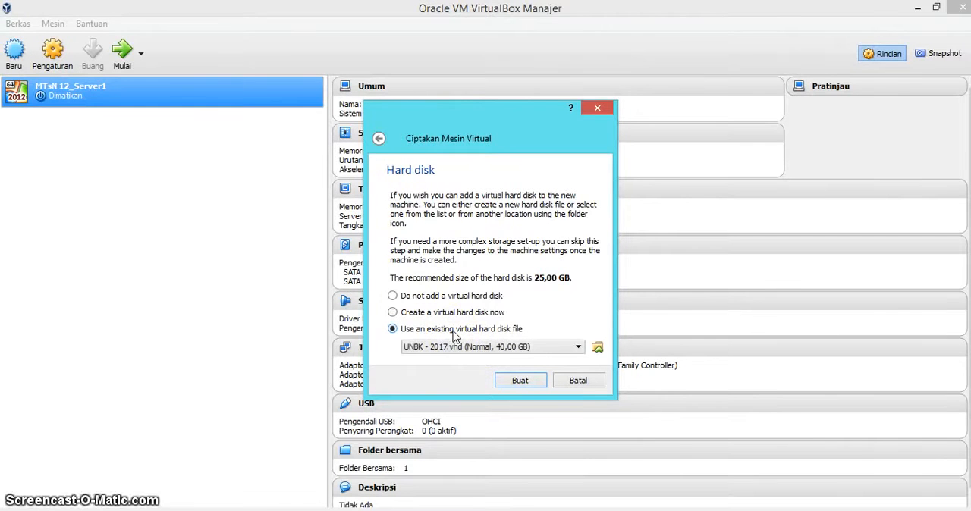
{"action": "left_click", "coordinate": [597, 348]}
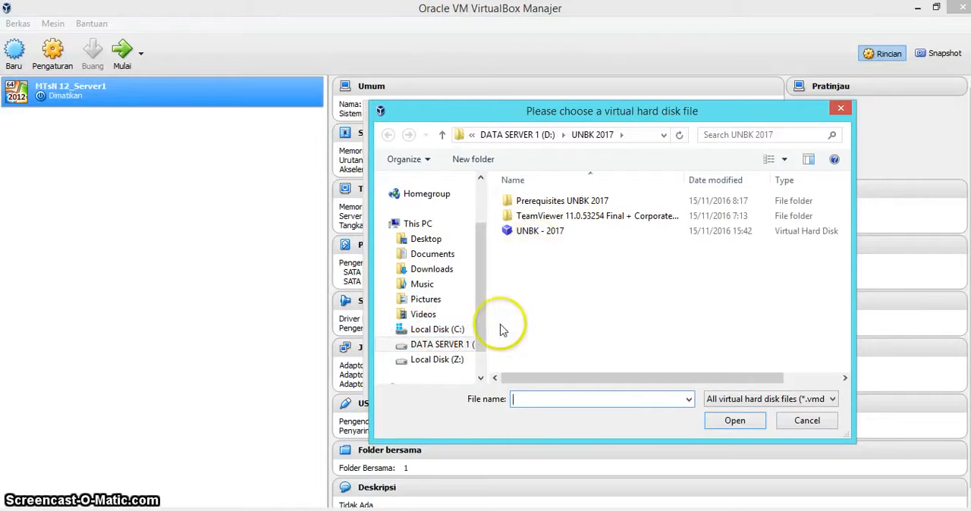
{"action": "left_click", "coordinate": [434, 345]}
{"action": "double_click", "coordinate": [549, 277]}
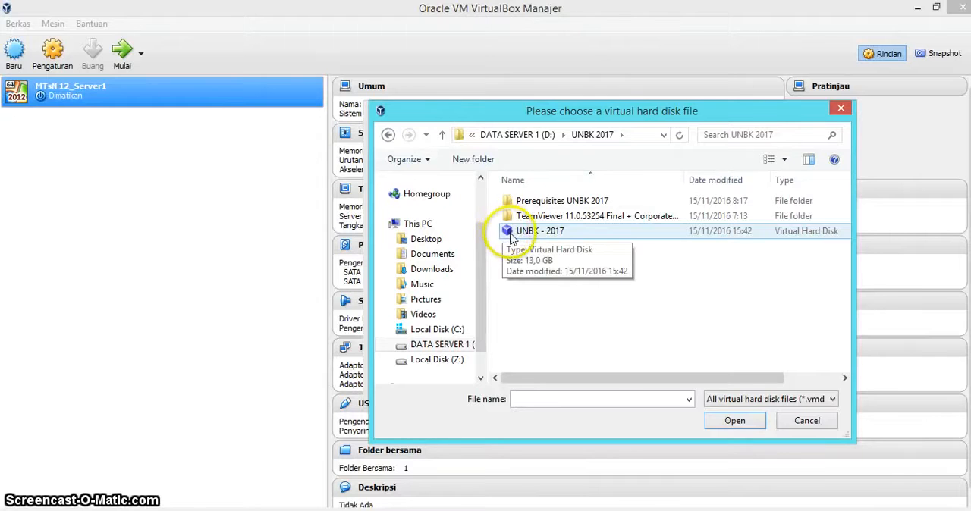
{"action": "left_click", "coordinate": [513, 239]}
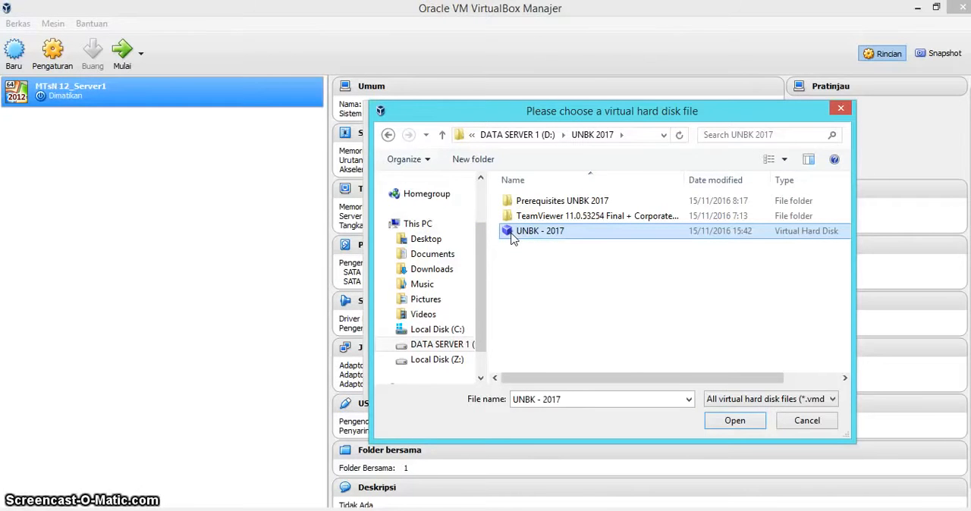
{"action": "left_click", "coordinate": [742, 422]}
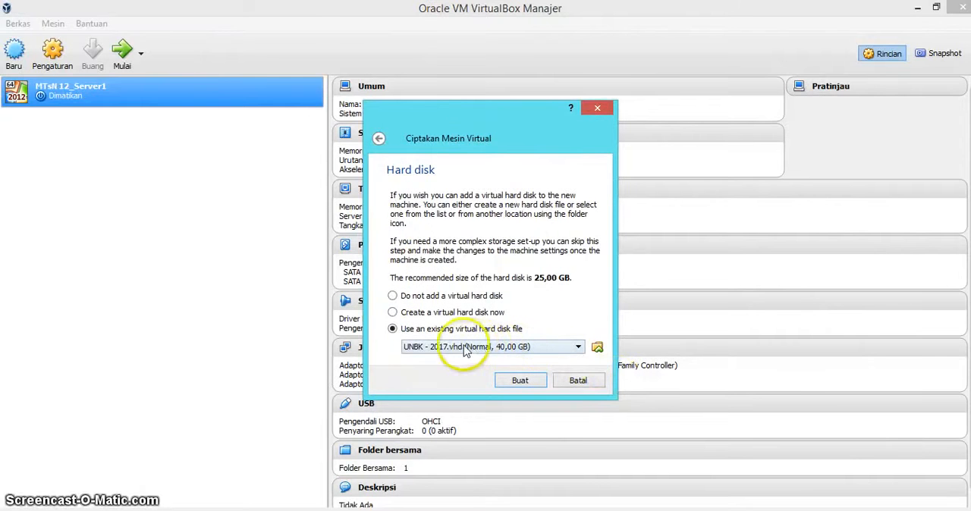
{"action": "left_click", "coordinate": [521, 381]}
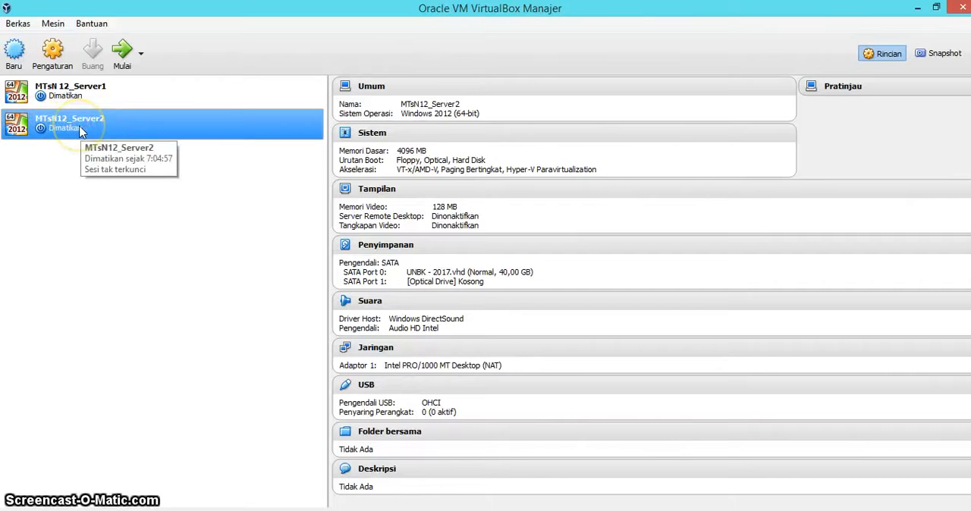
In the settings of MTsN12_Server2, attach network adapter 1 to the bridged adapter (Adaptor Ter-bridge)
{"action": "left_click", "coordinate": [62, 63]}
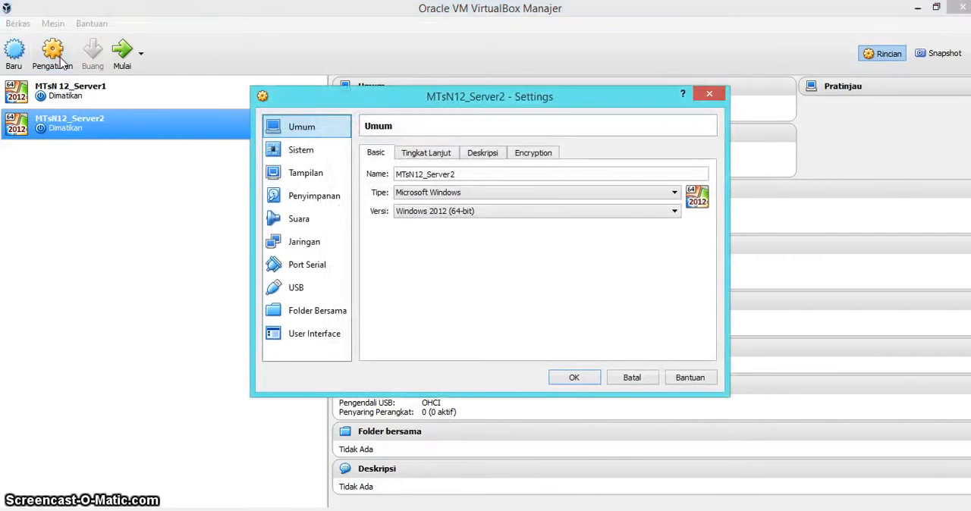
{"action": "left_click", "coordinate": [301, 151]}
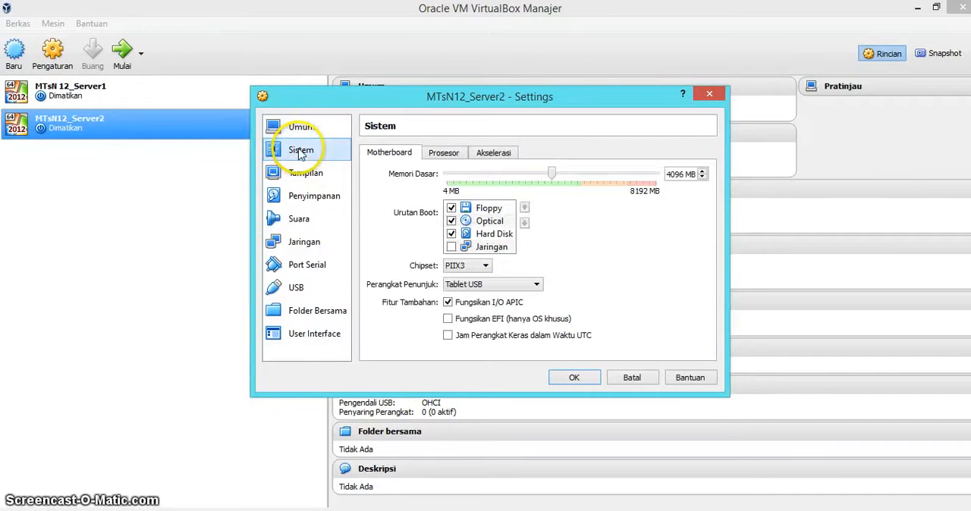
{"action": "left_click", "coordinate": [326, 243]}
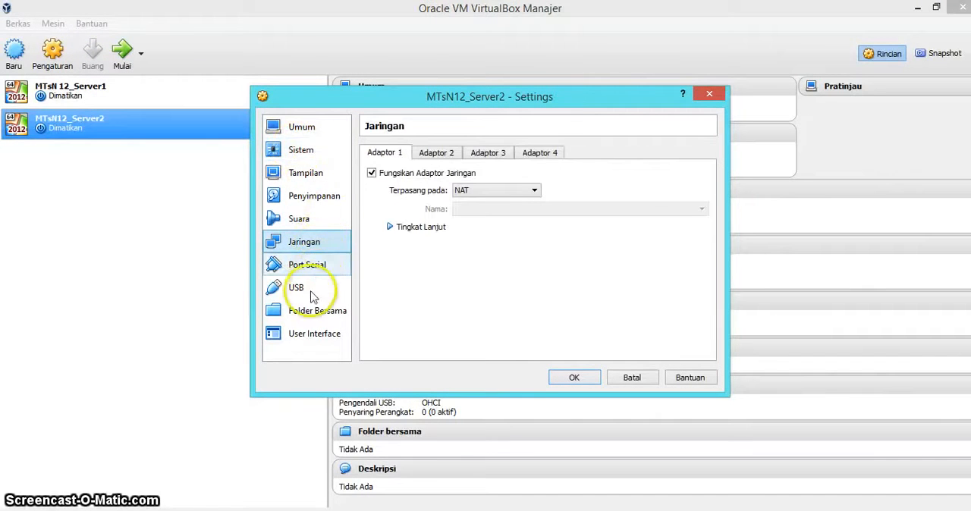
{"action": "left_click", "coordinate": [311, 316]}
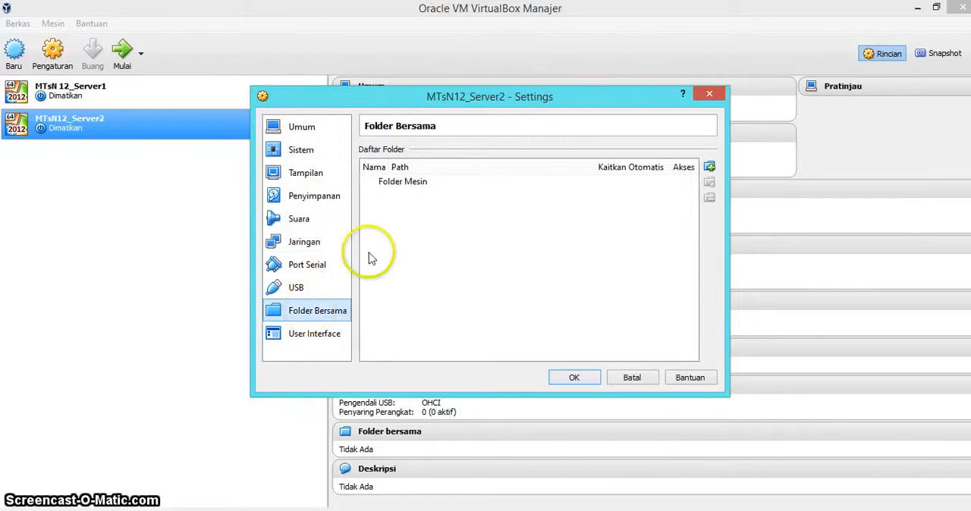
{"action": "left_click", "coordinate": [316, 151]}
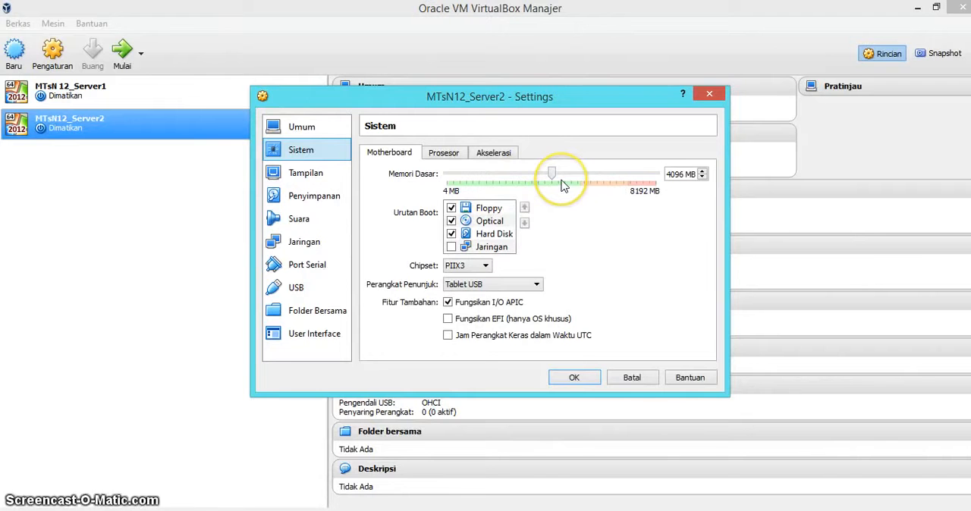
{"action": "mouse_move", "coordinate": [560, 183]}
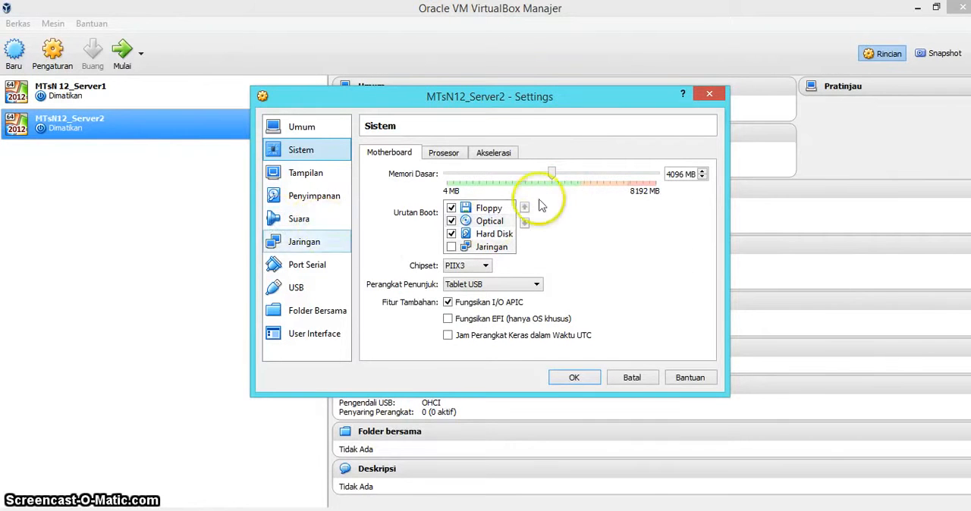
{"action": "left_click", "coordinate": [304, 242]}
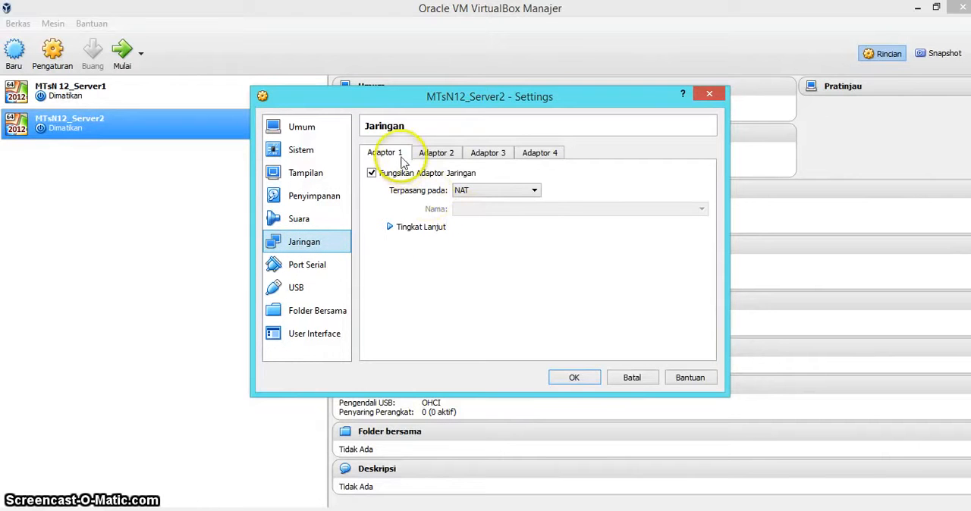
{"action": "left_click", "coordinate": [502, 192]}
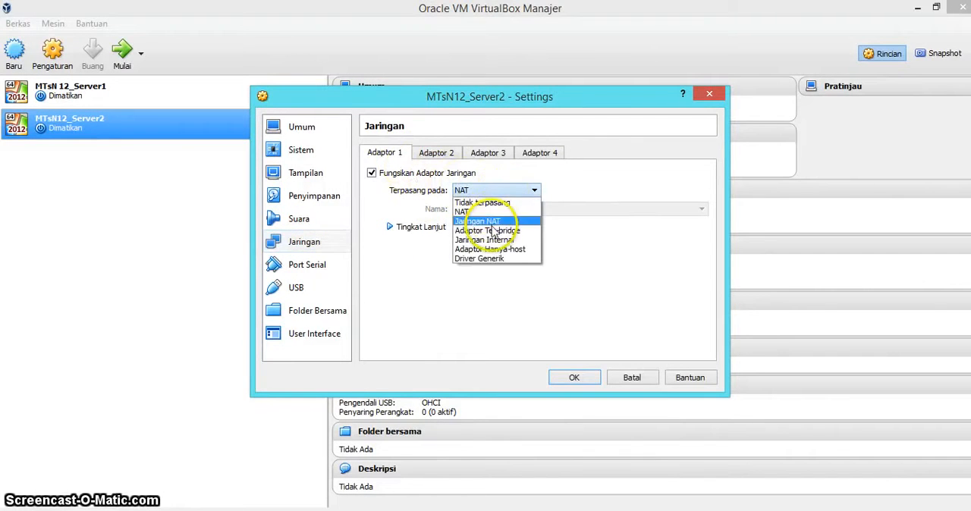
{"action": "left_click", "coordinate": [493, 231]}
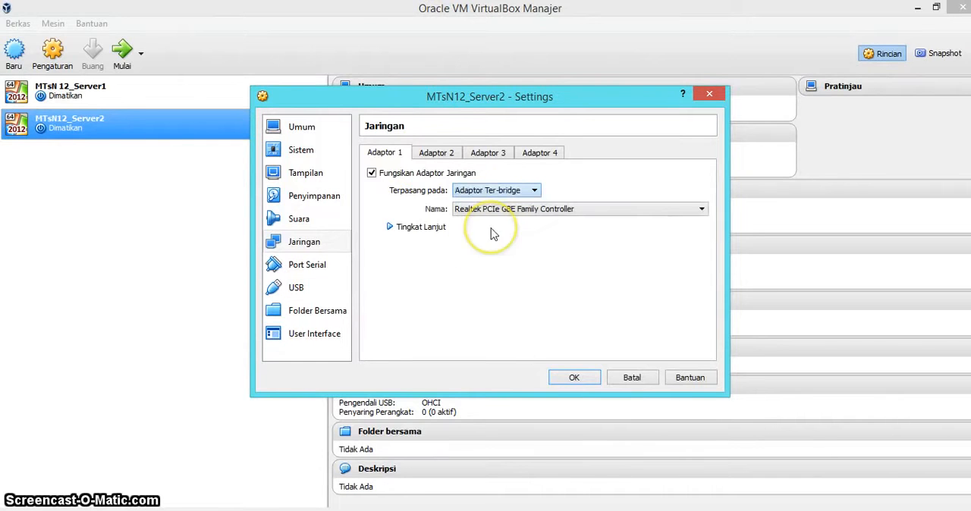
Enable network adapter 2 of MTsN12_Server2 and attach it to NAT
{"action": "left_click", "coordinate": [440, 157]}
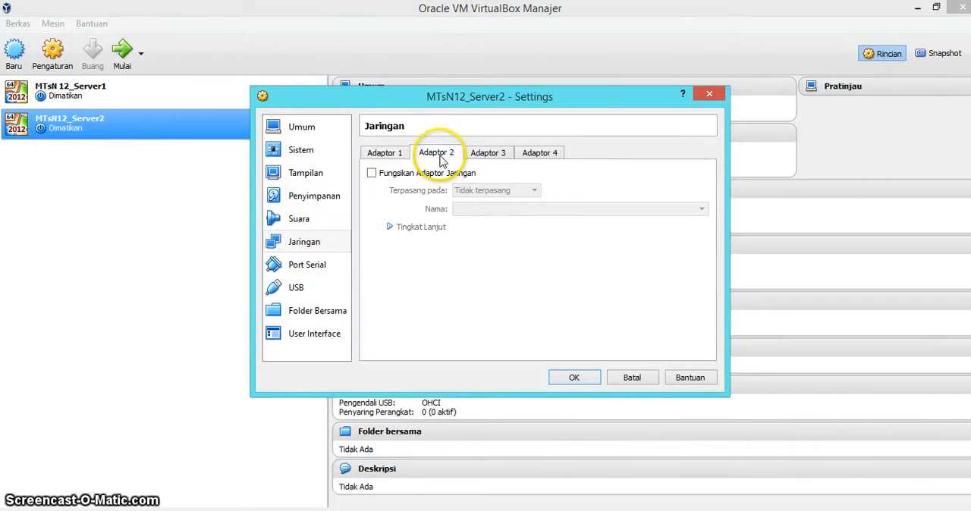
{"action": "left_click", "coordinate": [371, 173]}
{"action": "left_click", "coordinate": [486, 192]}
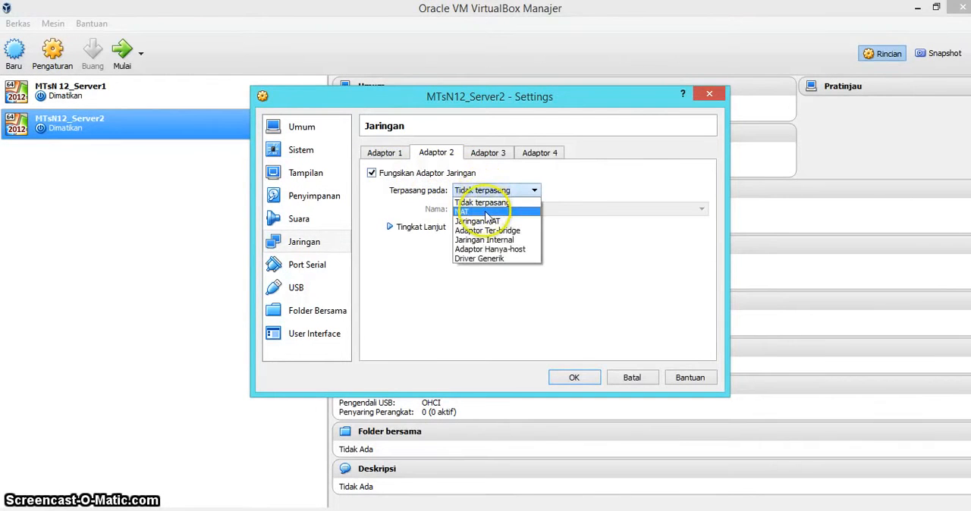
{"action": "left_click", "coordinate": [486, 212]}
Enable network adapter 3 of MTsN12_Server2 and attach it to NAT
{"action": "left_click", "coordinate": [486, 155]}
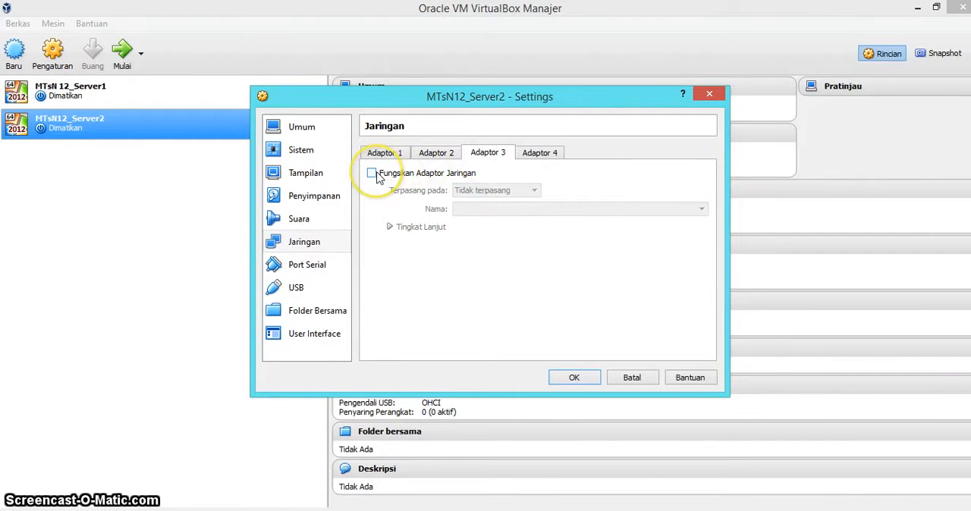
{"action": "left_click", "coordinate": [372, 174]}
{"action": "left_click", "coordinate": [493, 191]}
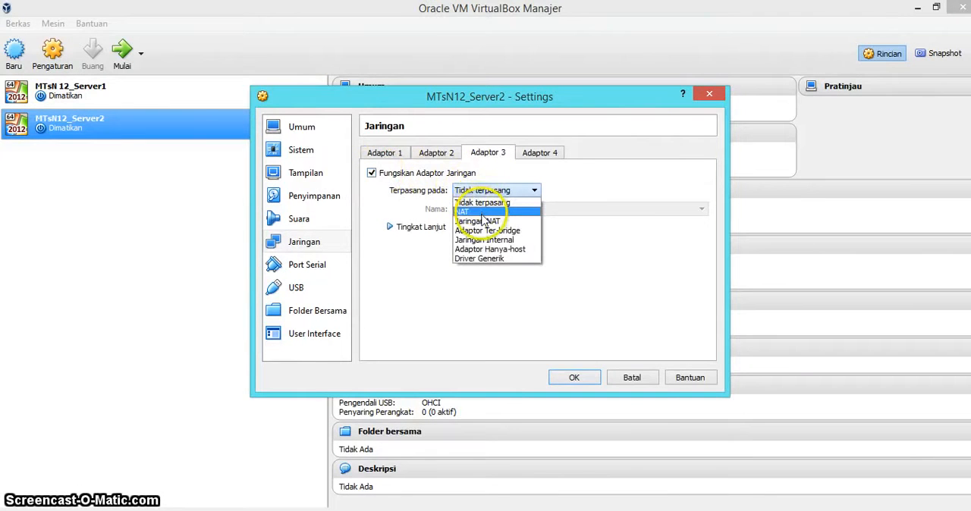
{"action": "left_click", "coordinate": [482, 213]}
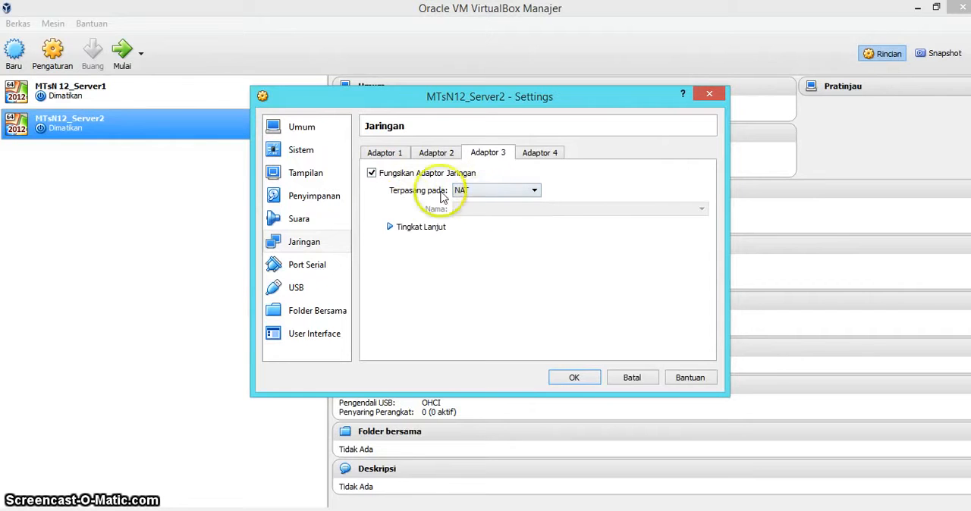
Start adding a shared folder to the machine and browse to the folder Backup UNBK 2017 on DATA SERVER 1 (D:)
{"action": "left_click", "coordinate": [318, 311]}
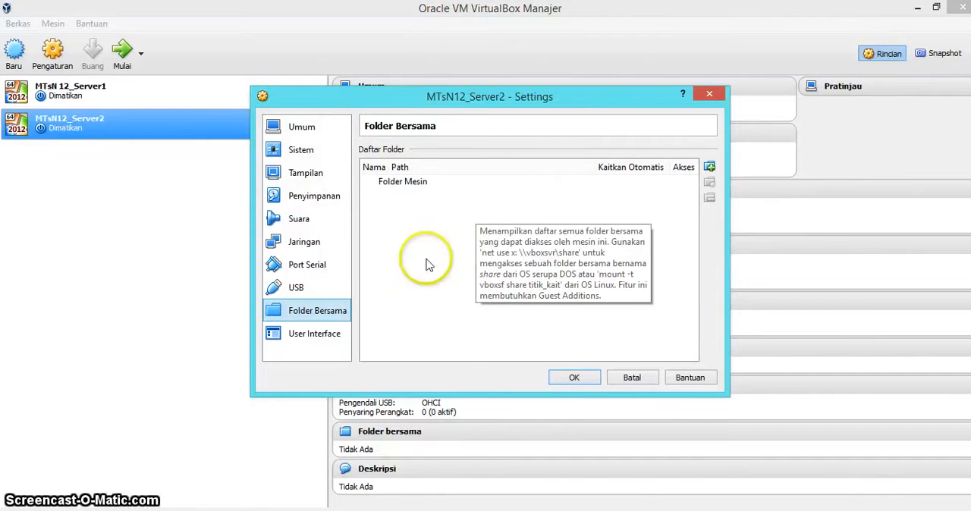
{"action": "left_click", "coordinate": [710, 167]}
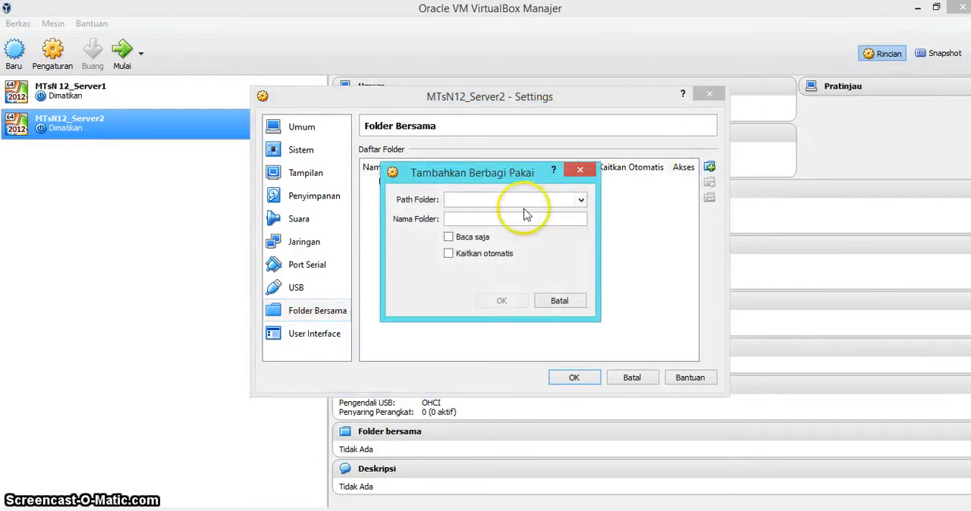
{"action": "left_click", "coordinate": [581, 201]}
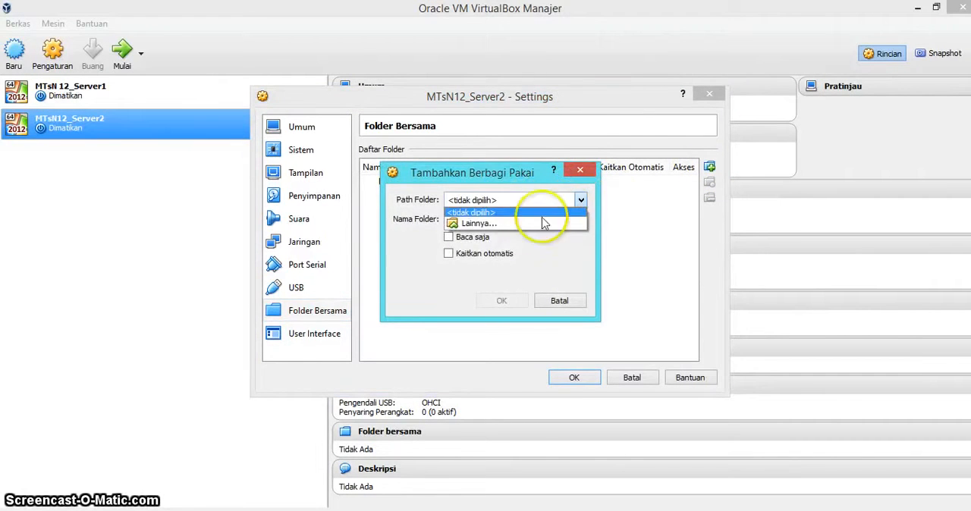
{"action": "left_click", "coordinate": [518, 224]}
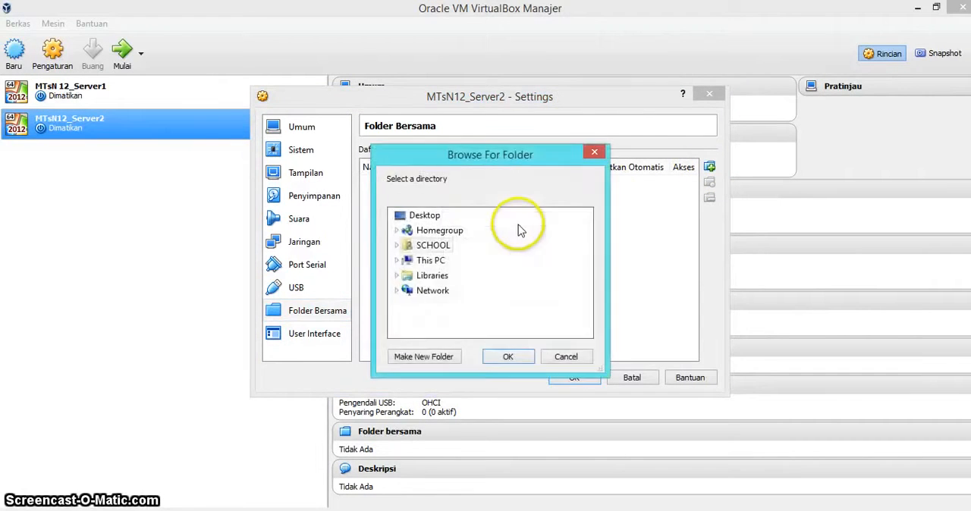
{"action": "left_click", "coordinate": [416, 260]}
{"action": "scroll", "coordinate": [429, 299], "scroll_direction": "down", "scroll_amount": 1}
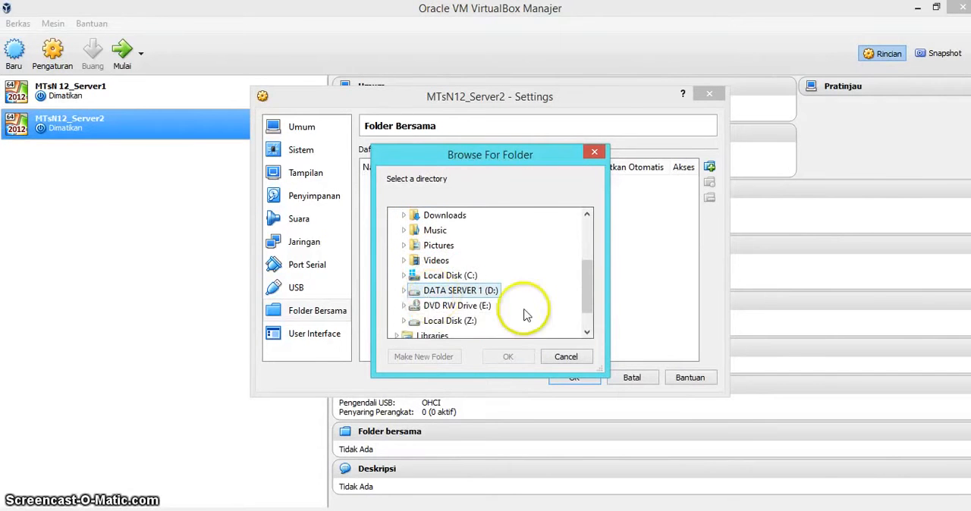
{"action": "left_click", "coordinate": [486, 292]}
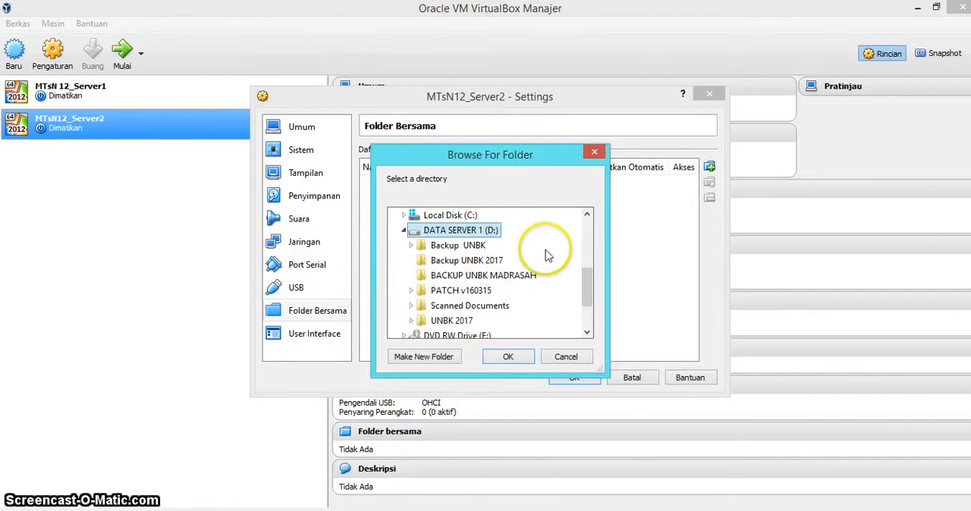
{"action": "left_click", "coordinate": [463, 261]}
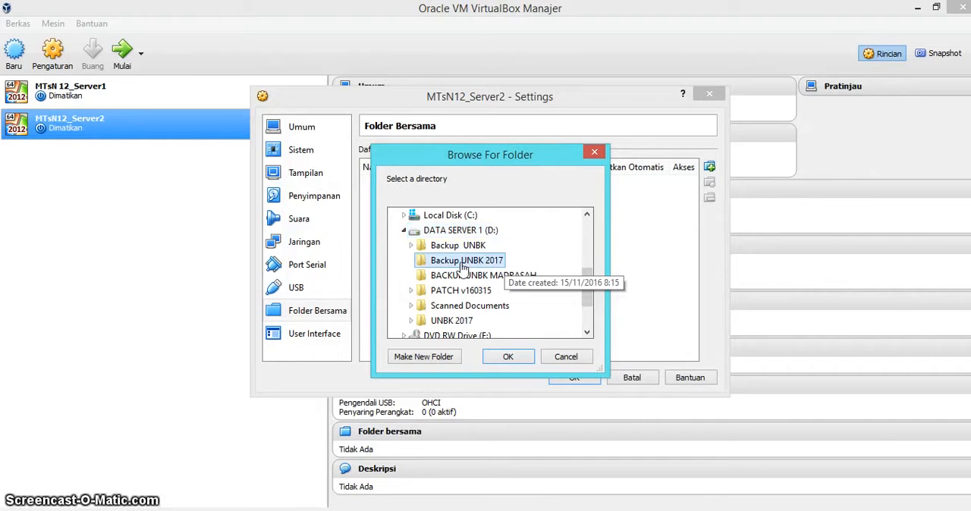
Create a subfolder named Backup inside Backup UNBK 2017 and add it as the machine's shared folder
{"action": "left_click", "coordinate": [438, 358]}
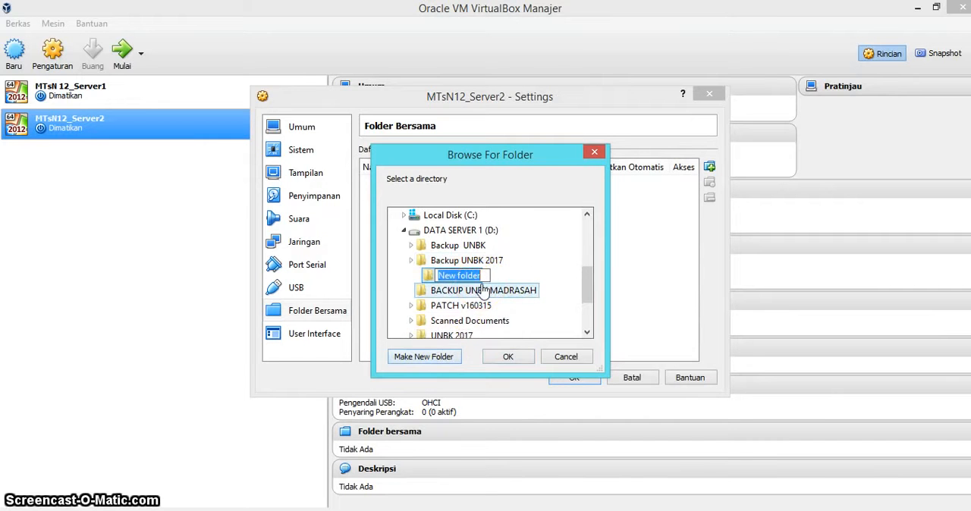
{"action": "type", "text": "Ba"}
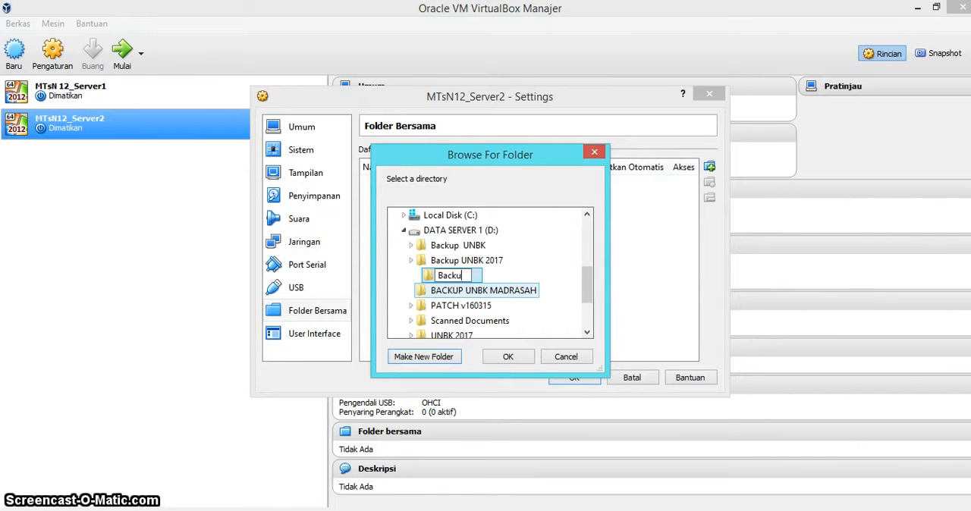
{"action": "type", "text": "ckup"}
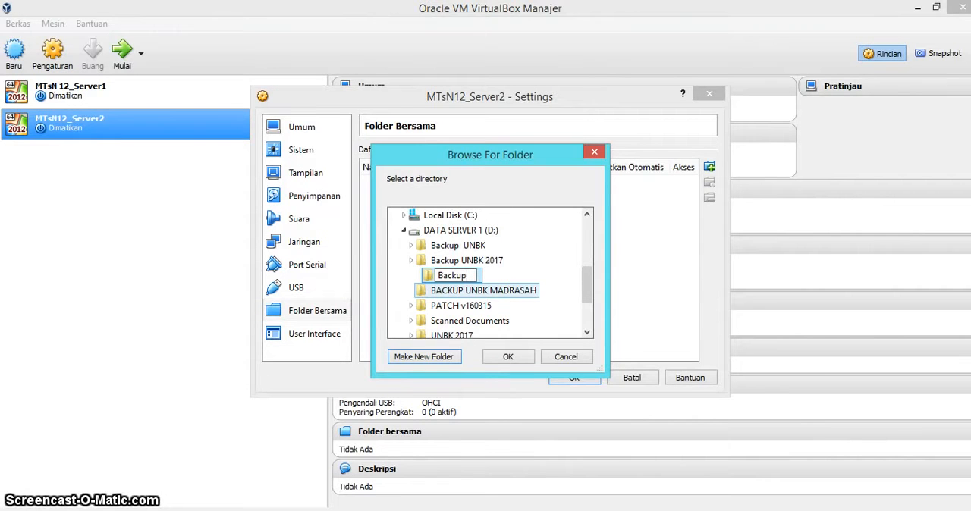
{"action": "key", "text": "Return"}
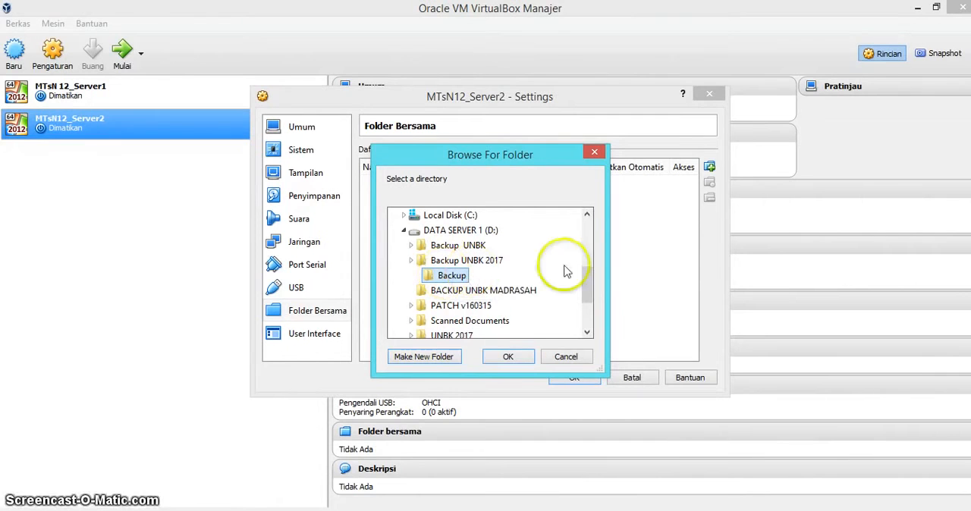
{"action": "left_click", "coordinate": [508, 357]}
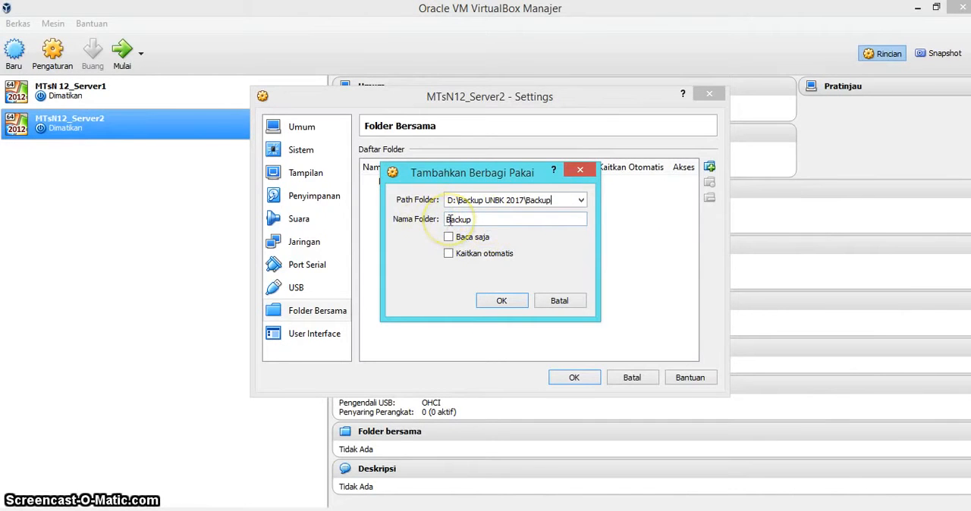
{"action": "left_click", "coordinate": [494, 303]}
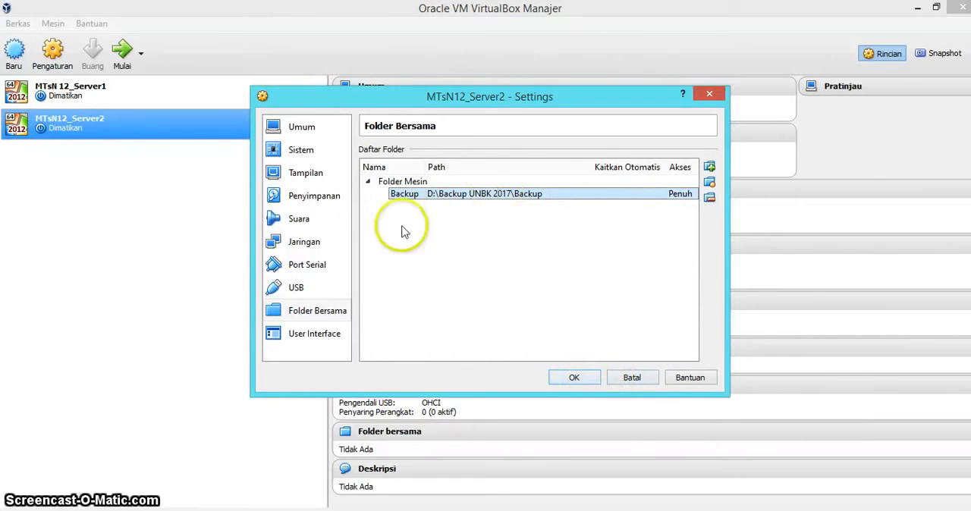
Review the system, network and shared folder settings of MTsN12_Server2 and save them
{"action": "left_click", "coordinate": [316, 151]}
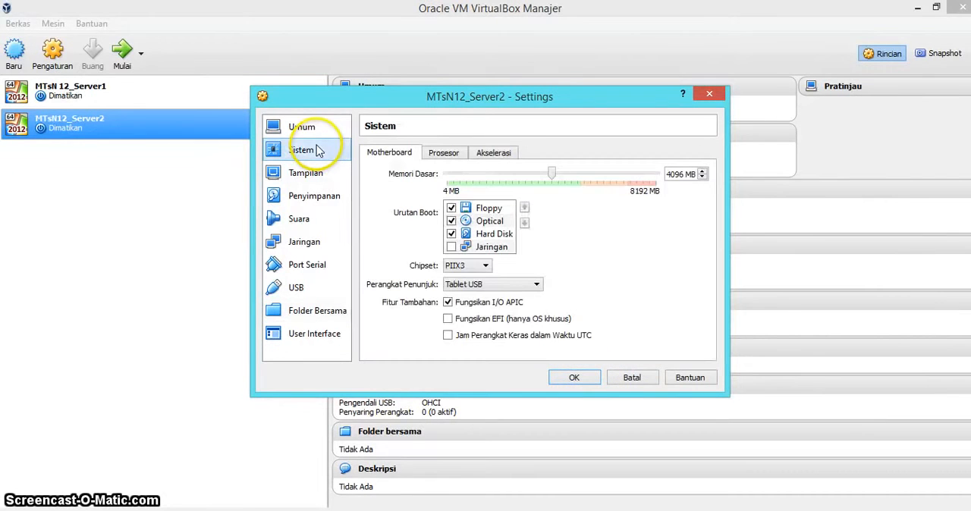
{"action": "left_click", "coordinate": [313, 243]}
{"action": "left_click", "coordinate": [323, 313]}
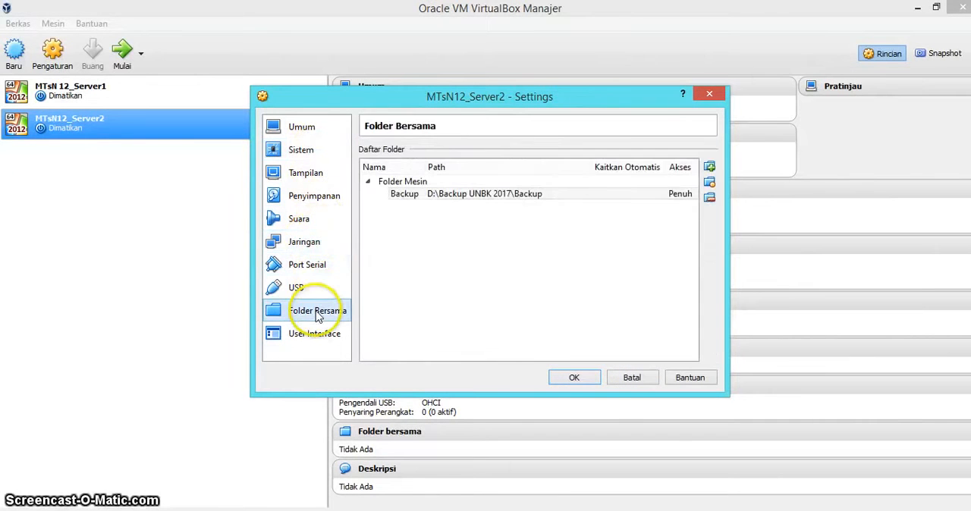
{"action": "left_click", "coordinate": [576, 378]}
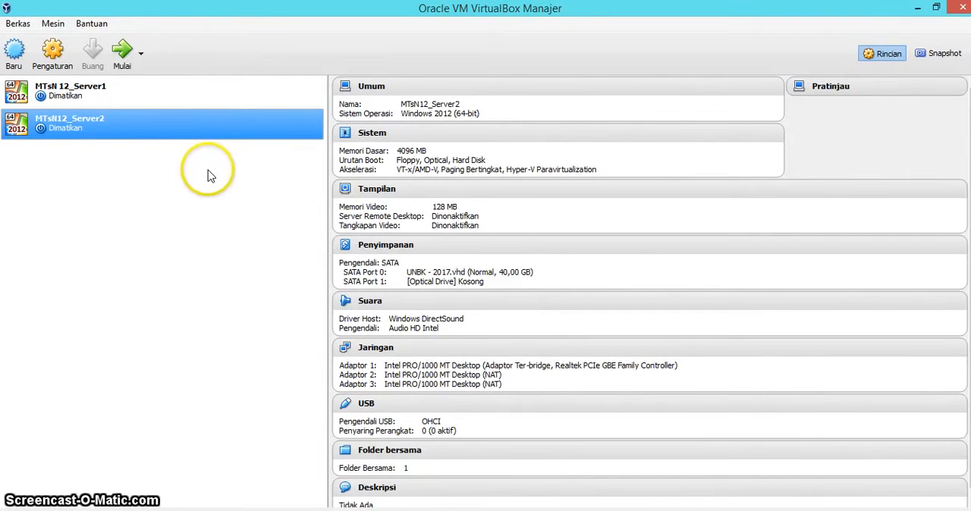
Start the MTsN12_Server2 virtual machine and maximize its window after dismissing the two notification messages
{"action": "left_click", "coordinate": [124, 60]}
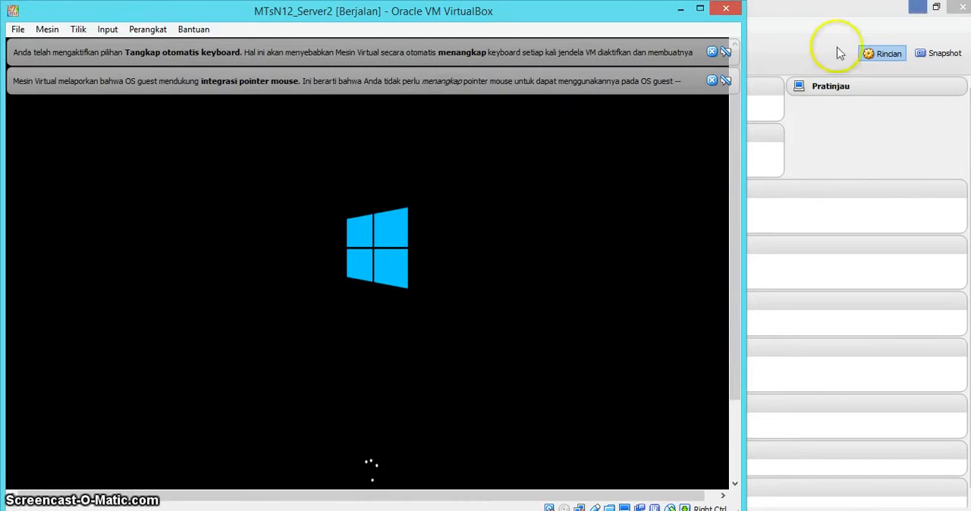
{"action": "left_click", "coordinate": [712, 80]}
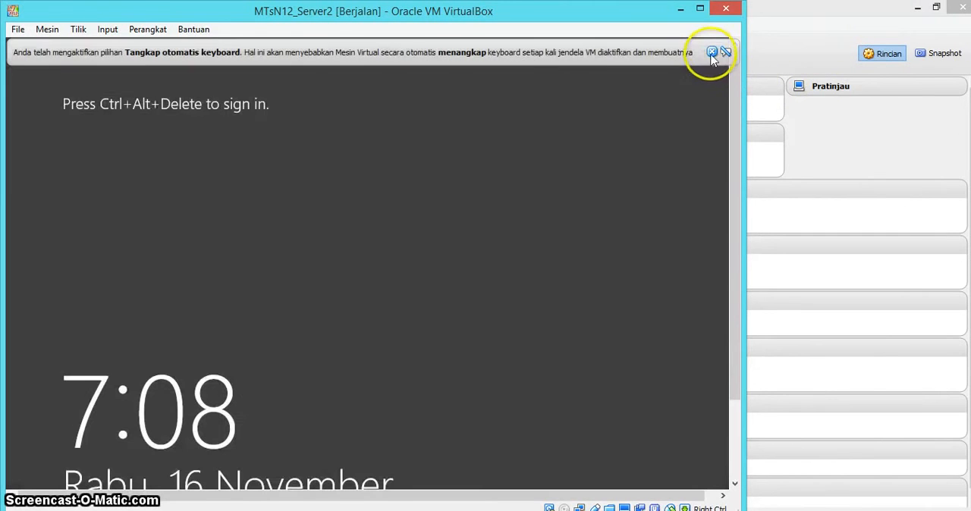
{"action": "left_click", "coordinate": [713, 53]}
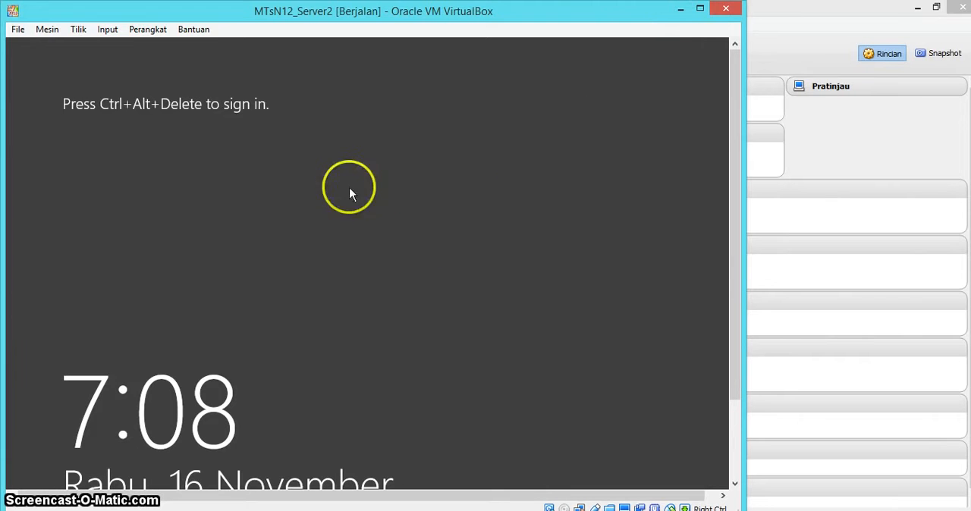
{"action": "left_click", "coordinate": [701, 9]}
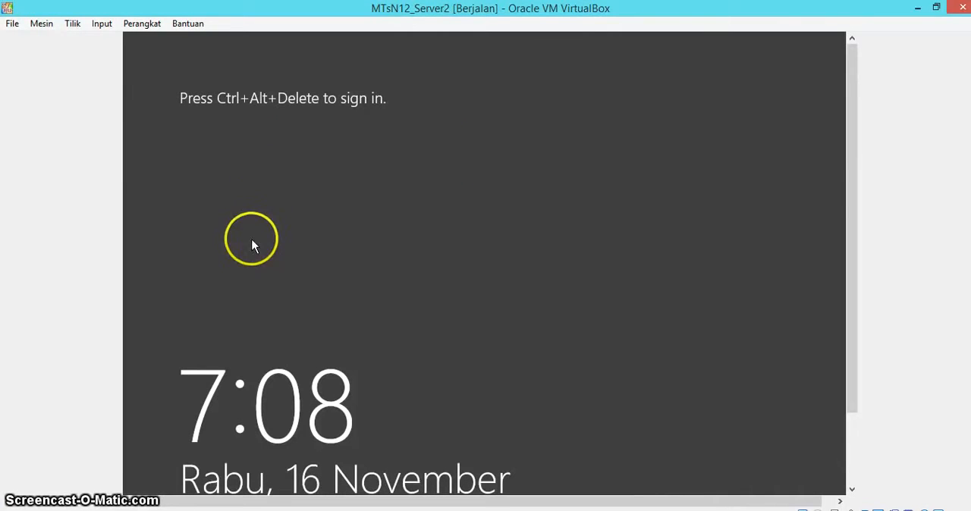
{"action": "left_click", "coordinate": [103, 25]}
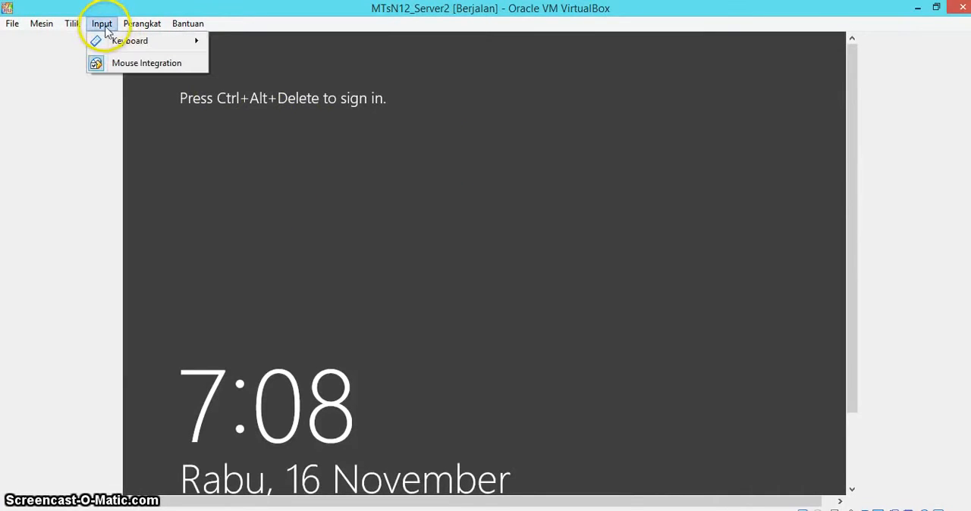
{"action": "mouse_move", "coordinate": [114, 42]}
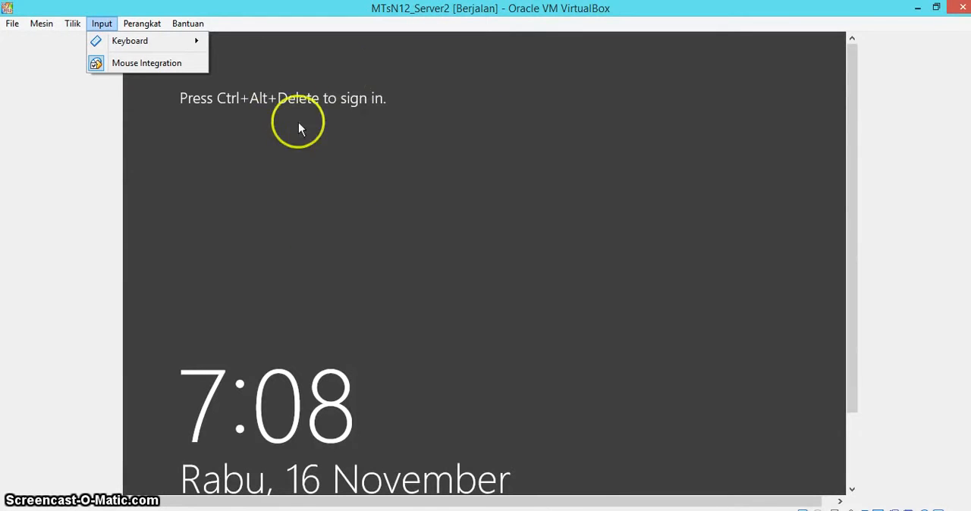
{"action": "left_click", "coordinate": [919, 11]}
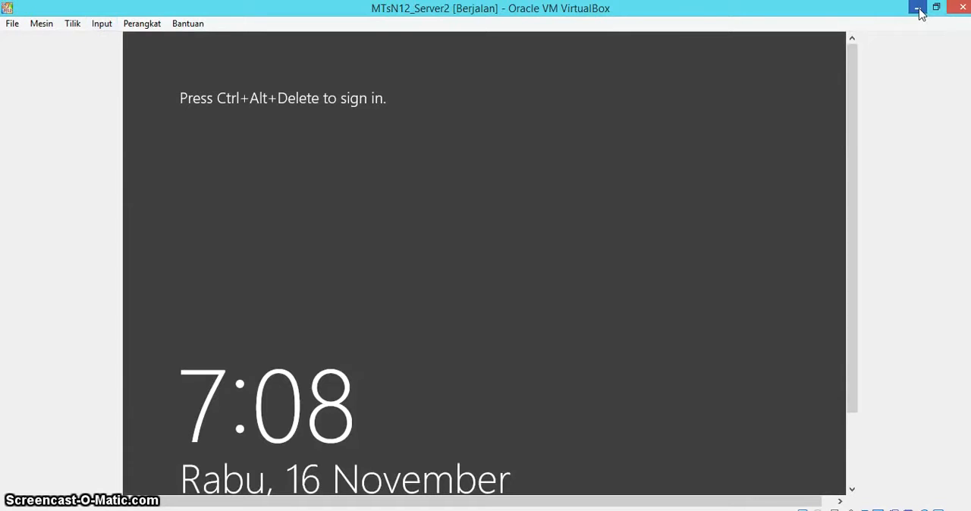
Minimize the virtual machine and VirtualBox Manager windows and open the host computer's Network Connections through Network and Sharing Center
{"action": "left_click", "coordinate": [919, 11]}
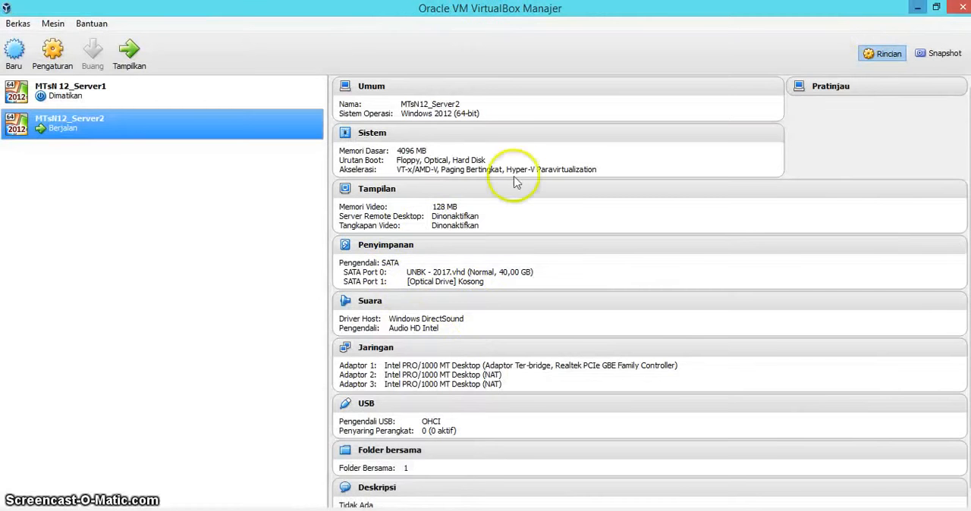
{"action": "left_click", "coordinate": [915, 9]}
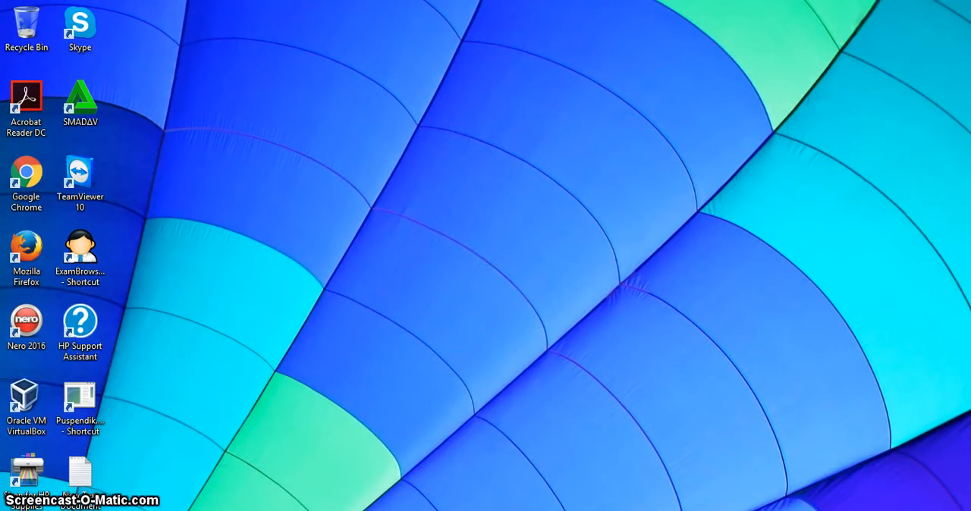
{"action": "key", "text": "super+x"}
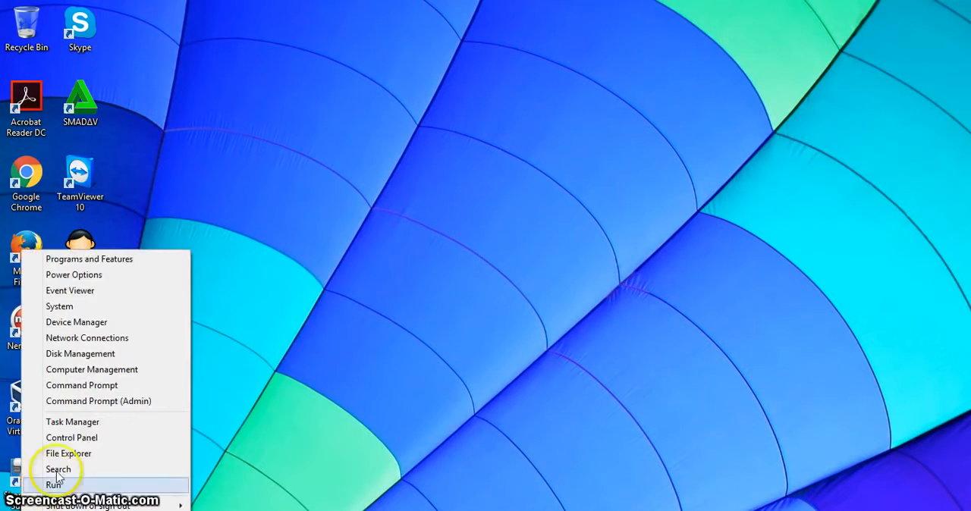
{"action": "left_click", "coordinate": [74, 439]}
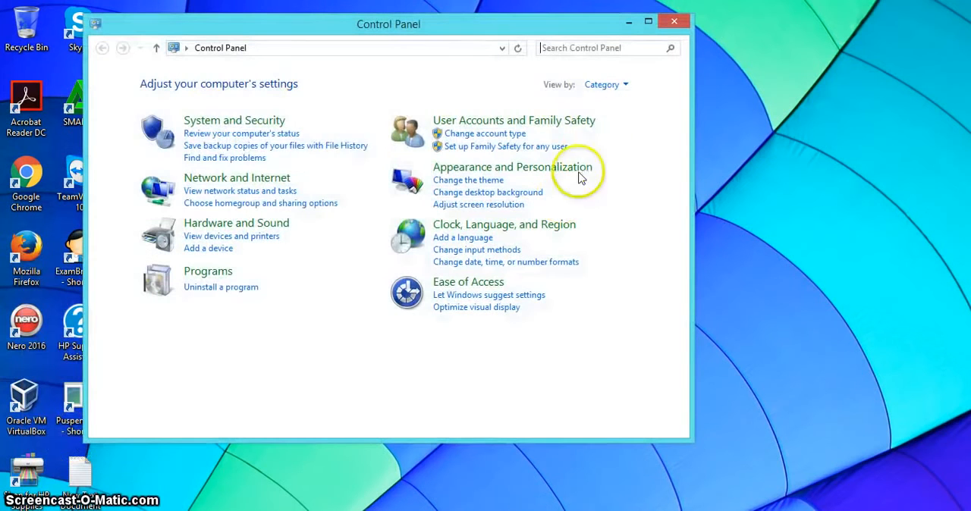
{"action": "left_click", "coordinate": [212, 187]}
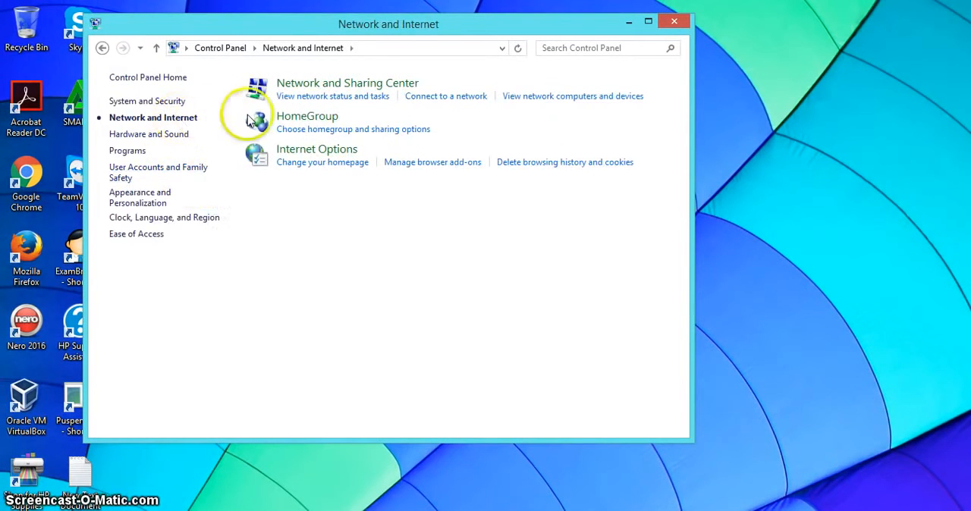
{"action": "left_click", "coordinate": [301, 101]}
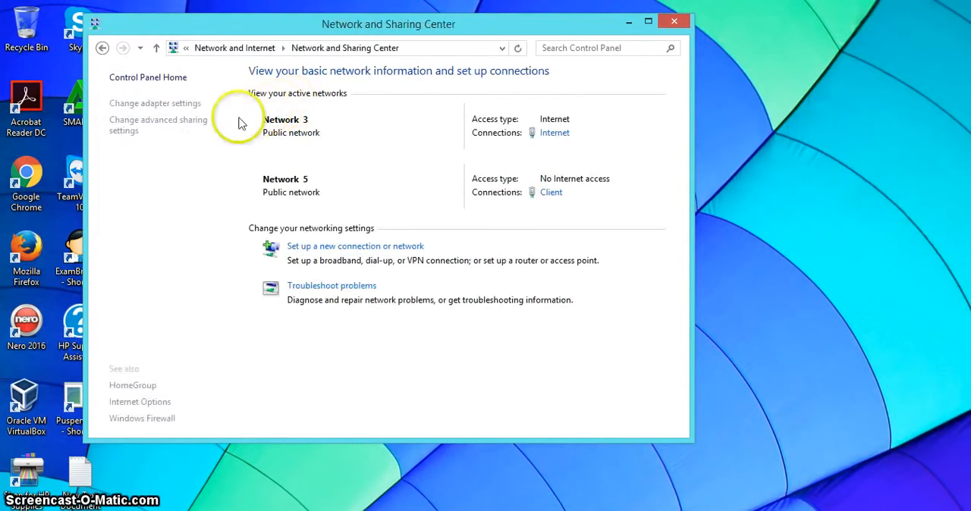
{"action": "left_click", "coordinate": [175, 107]}
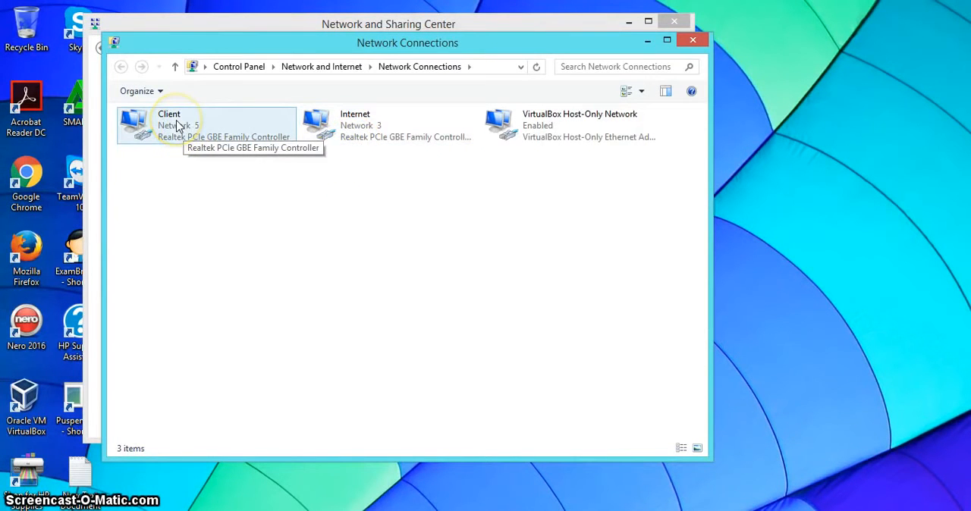
Check that the Internet connection's IPv4 properties obtain the IP and DNS addresses automatically, and confirm them
{"action": "left_click", "coordinate": [366, 125]}
{"action": "right_click", "coordinate": [366, 121]}
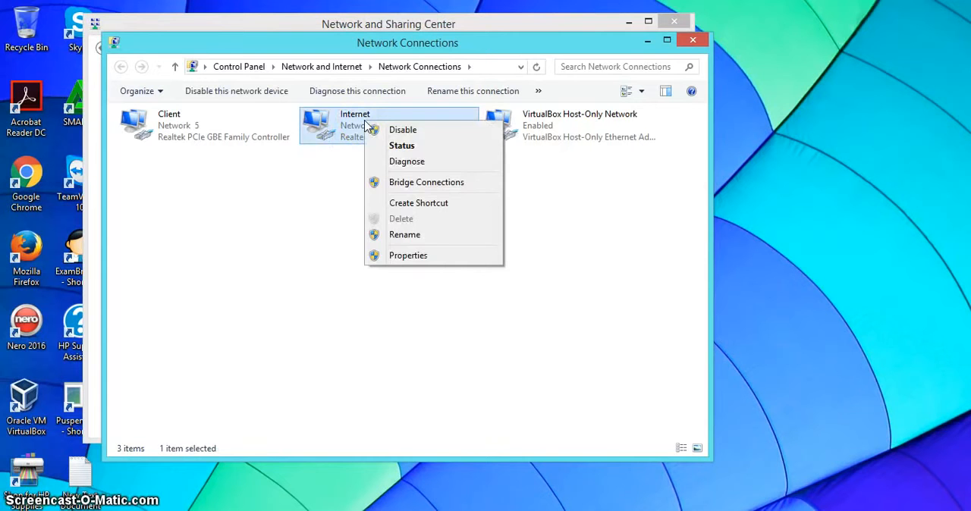
{"action": "left_click", "coordinate": [391, 258]}
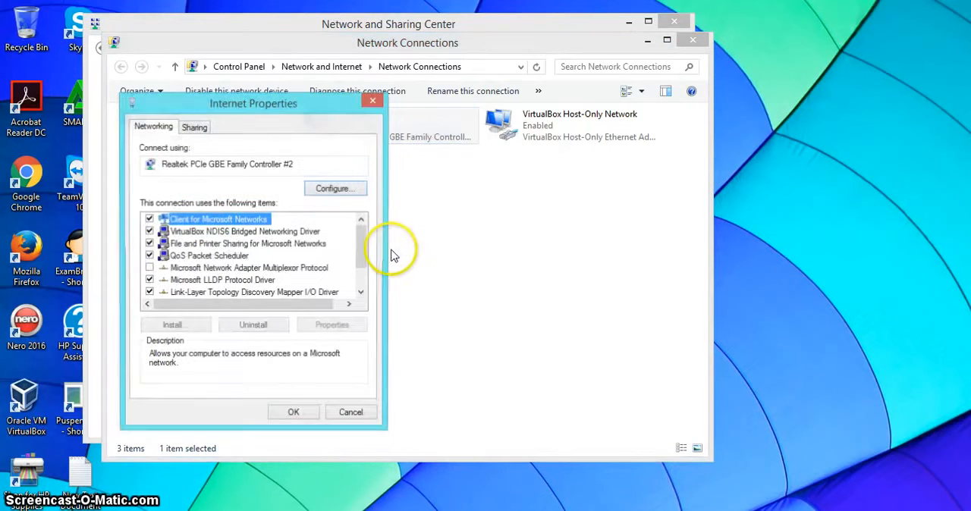
{"action": "scroll", "coordinate": [392, 254], "scroll_direction": "down", "scroll_amount": 1}
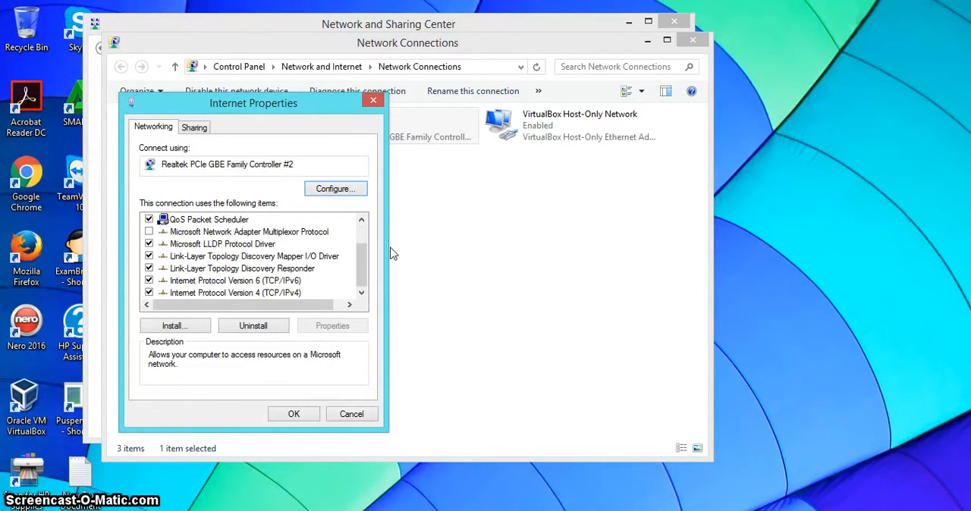
{"action": "key", "text": "End"}
{"action": "key", "text": "alt+r"}
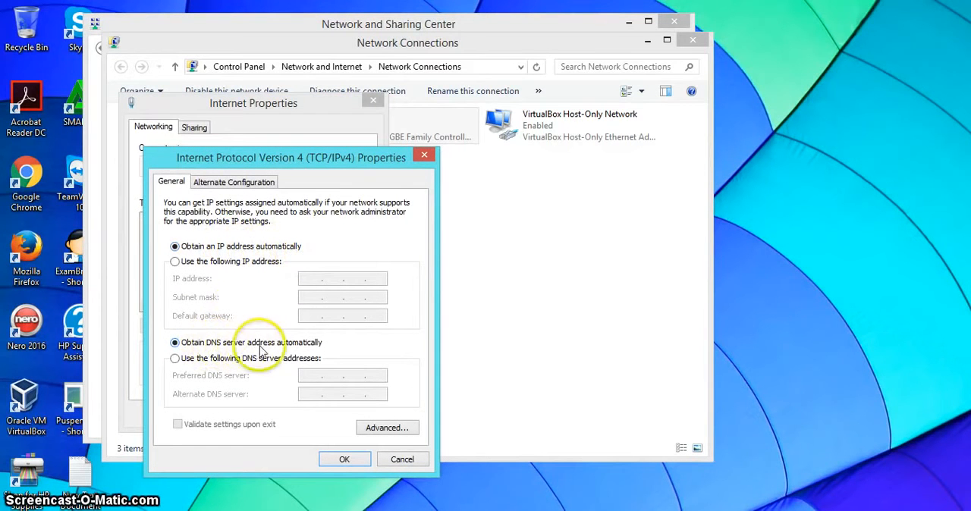
{"action": "left_click", "coordinate": [331, 459]}
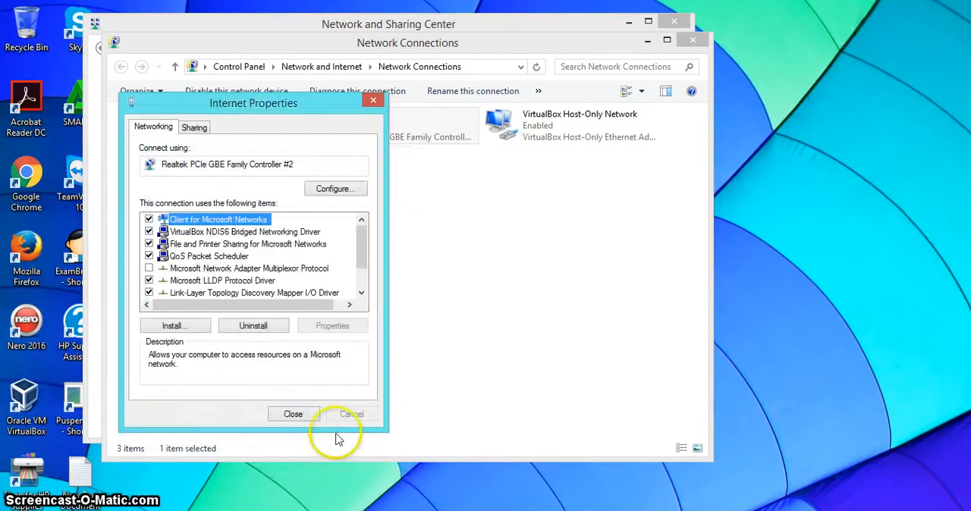
{"action": "left_click", "coordinate": [312, 415]}
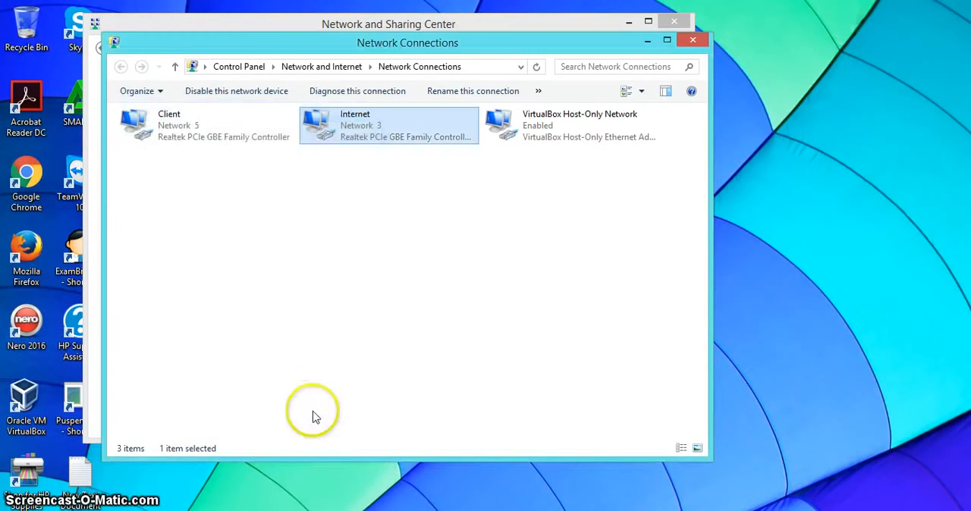
Check the Client connection's IPv4 properties for a manually assigned IP address, subnet mask, default gateway and preferred DNS server, and confirm them
{"action": "left_click", "coordinate": [171, 135]}
{"action": "right_click", "coordinate": [171, 134]}
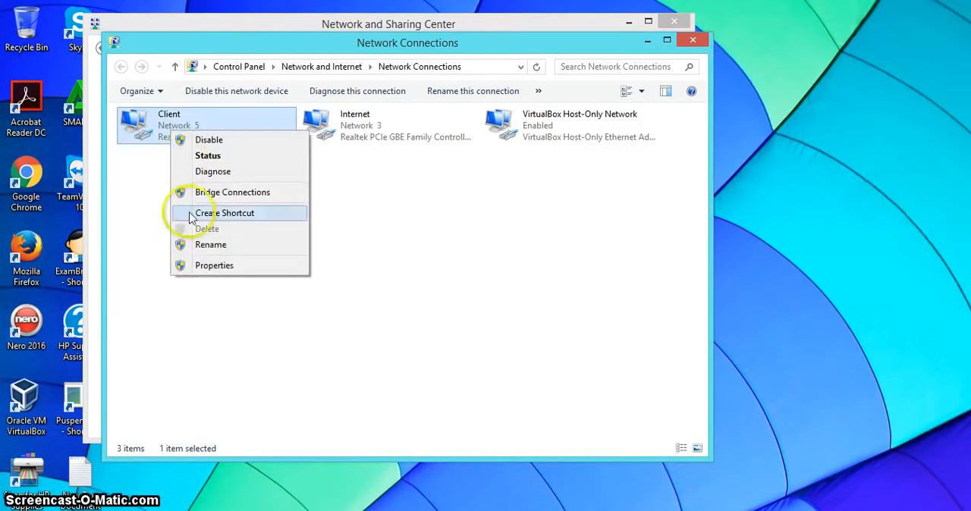
{"action": "left_click", "coordinate": [199, 267]}
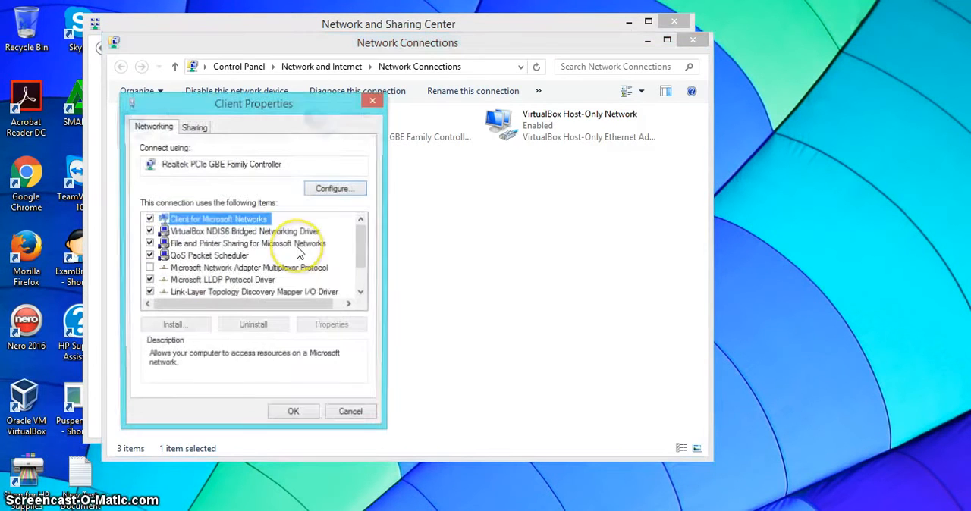
{"action": "scroll", "coordinate": [296, 250], "scroll_direction": "down", "scroll_amount": 1}
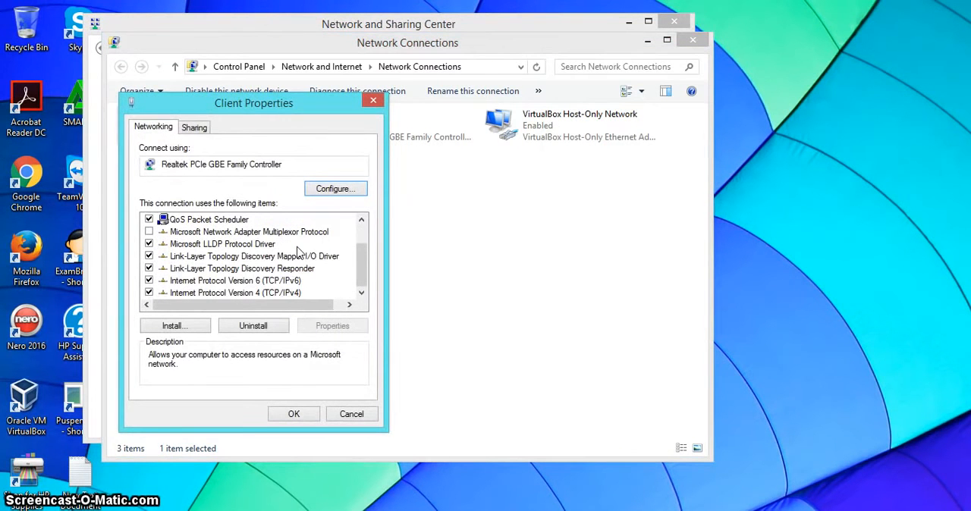
{"action": "key", "text": "End"}
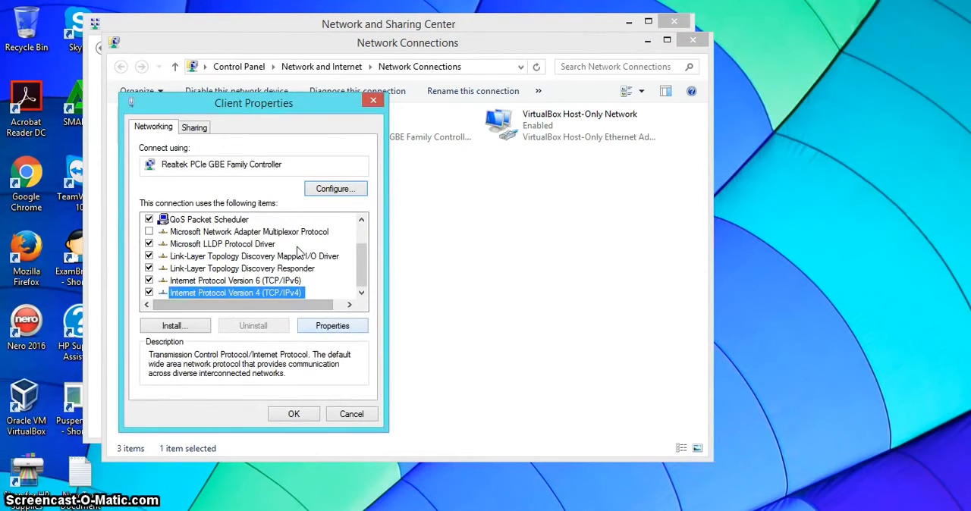
{"action": "left_click", "coordinate": [333, 325]}
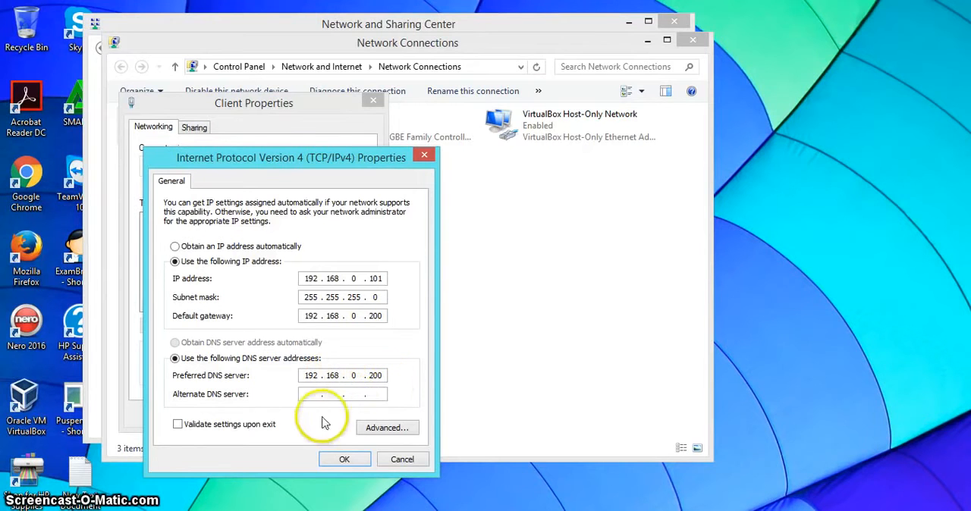
{"action": "left_click", "coordinate": [344, 462]}
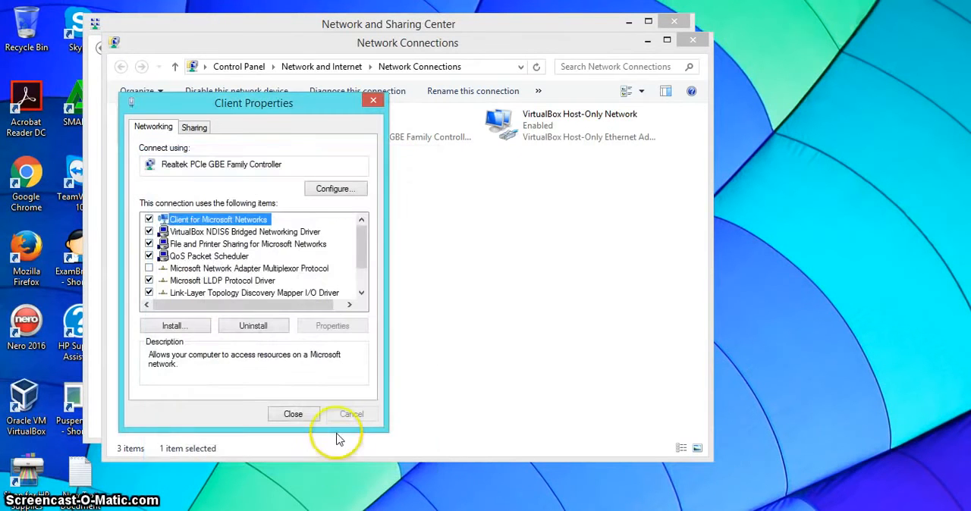
{"action": "left_click", "coordinate": [293, 415]}
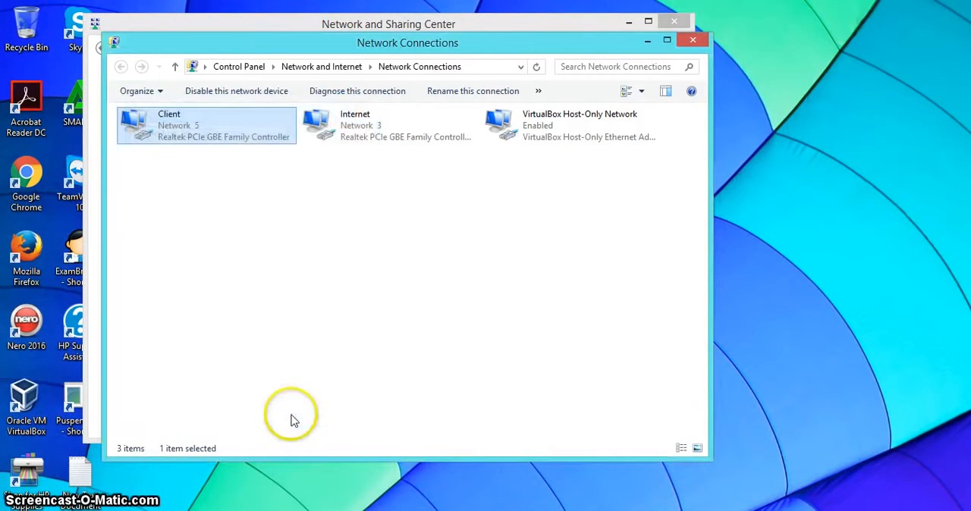
Compare the Internet and Client connections and check which network adapter Client uses in its properties
{"action": "left_click", "coordinate": [427, 133], "text": "ctrl"}
{"action": "left_click", "coordinate": [191, 119]}
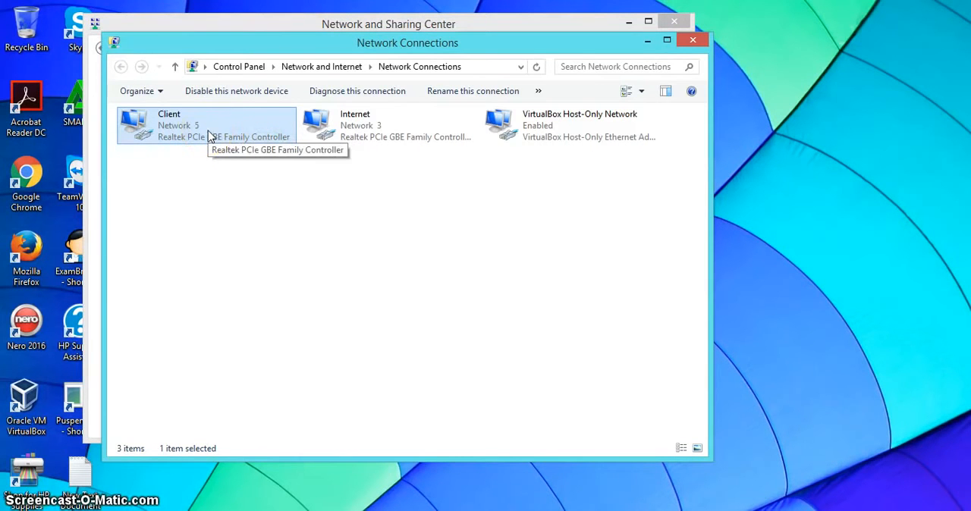
{"action": "left_click", "coordinate": [175, 131]}
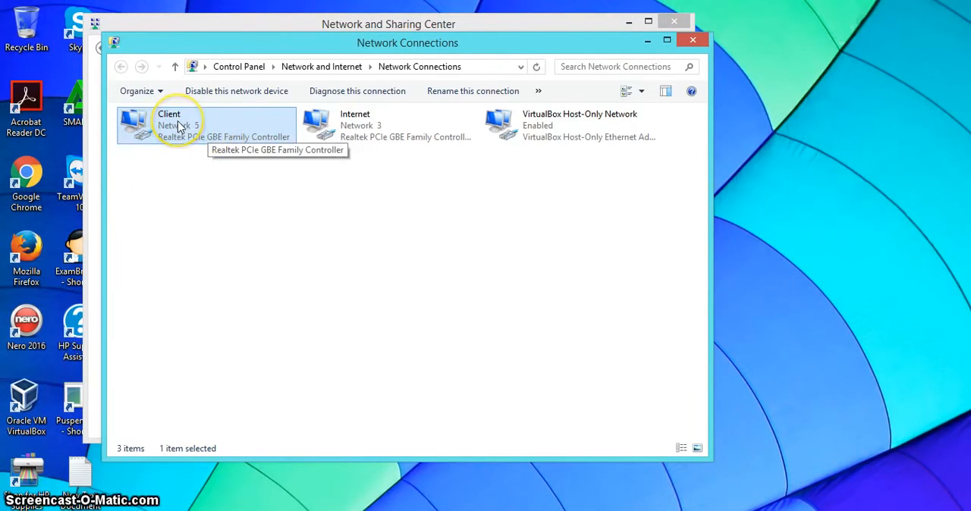
{"action": "right_click", "coordinate": [179, 123]}
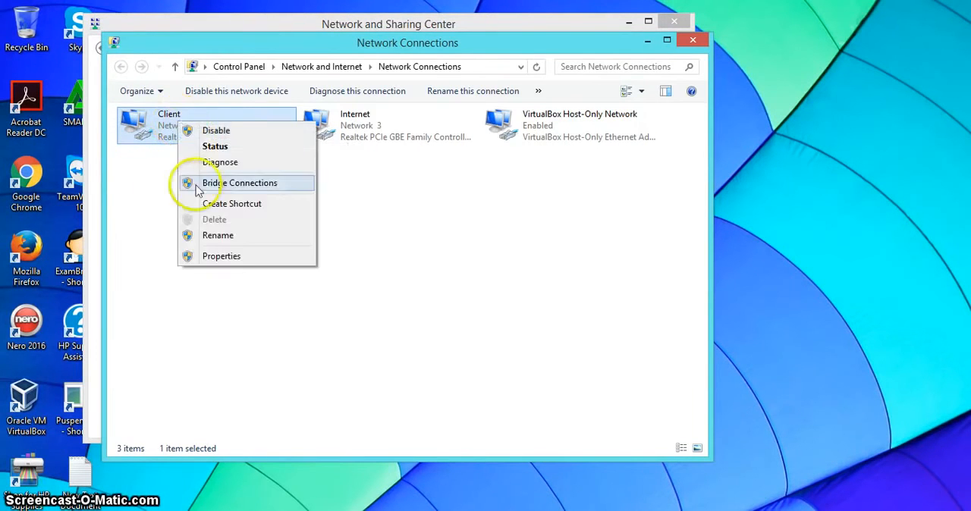
{"action": "left_click", "coordinate": [213, 258]}
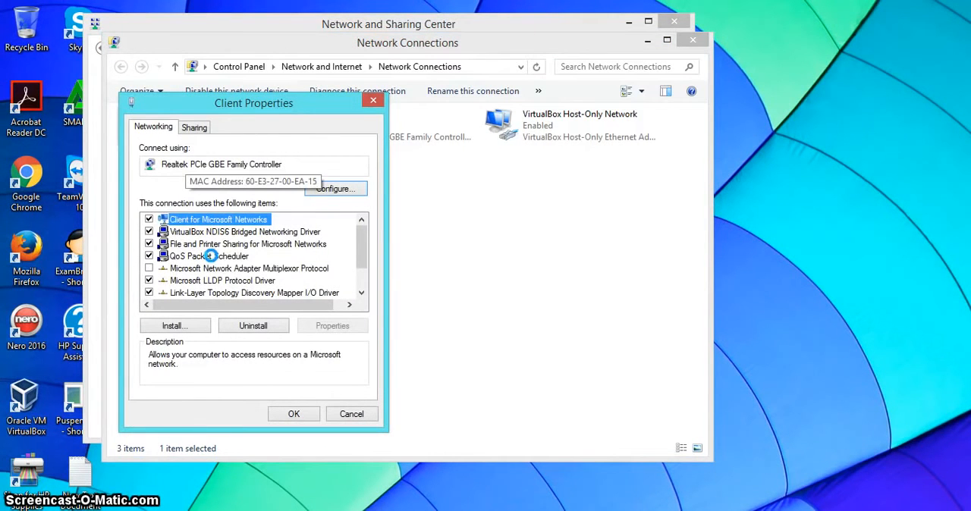
{"action": "left_click", "coordinate": [373, 101]}
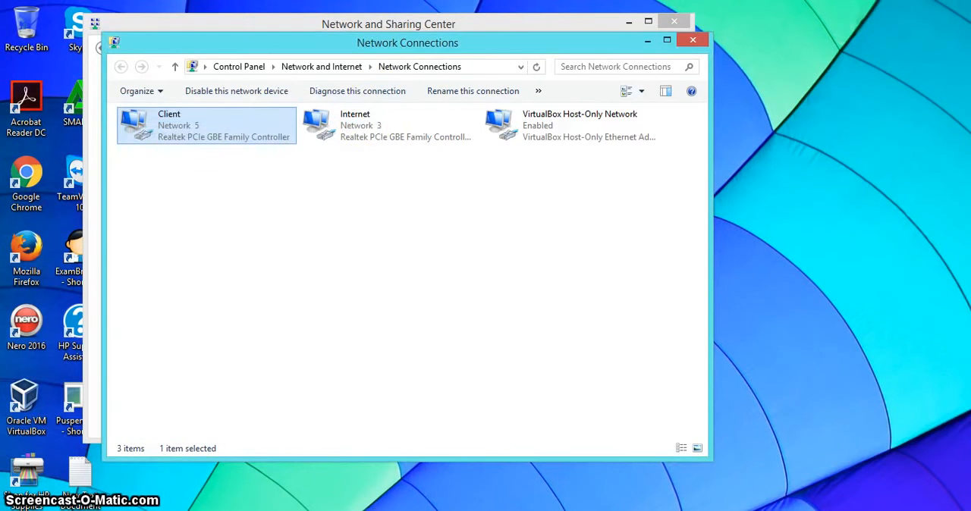
Switch to VirtualBox Manager and check the bridged adapter selected for Adaptor 1 in MTsN12_Server2's network settings
{"action": "left_click", "coordinate": [371, 510]}
{"action": "left_click", "coordinate": [342, 466]}
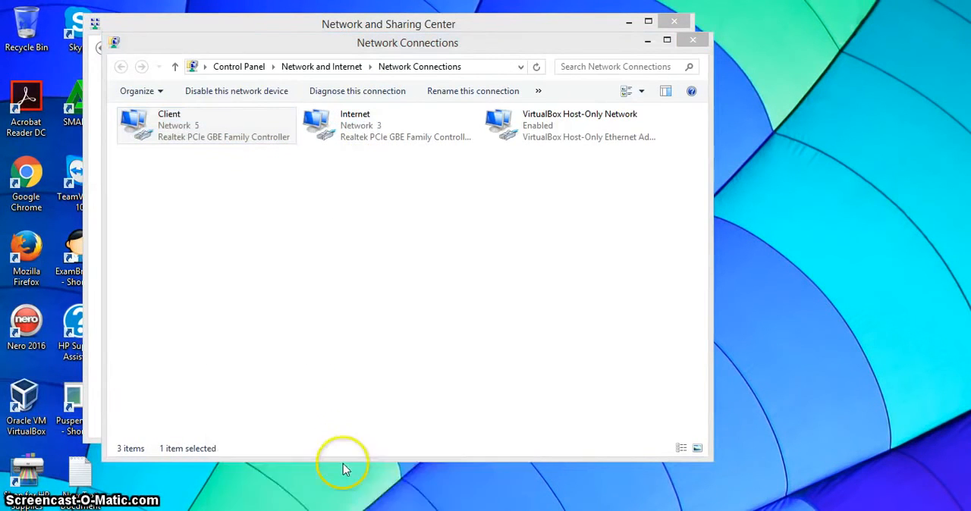
{"action": "left_click", "coordinate": [60, 56]}
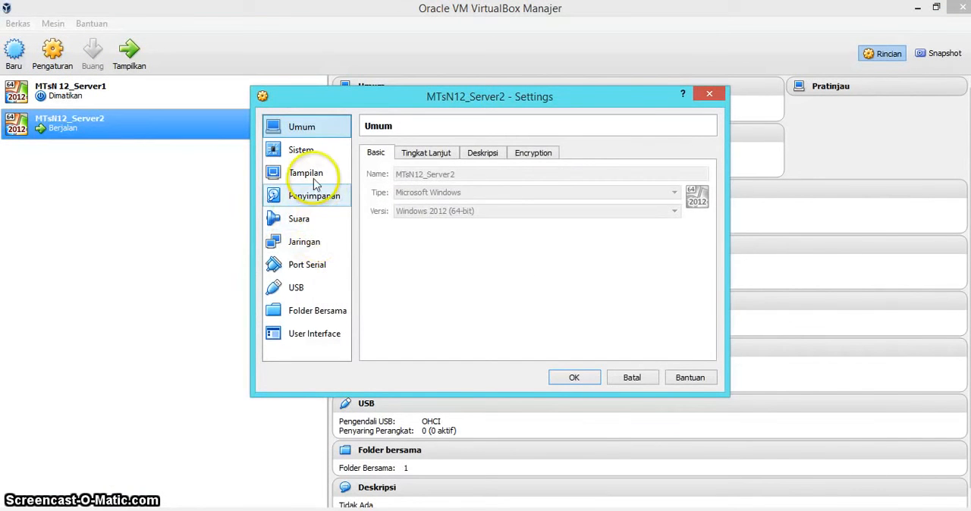
{"action": "left_click", "coordinate": [300, 241]}
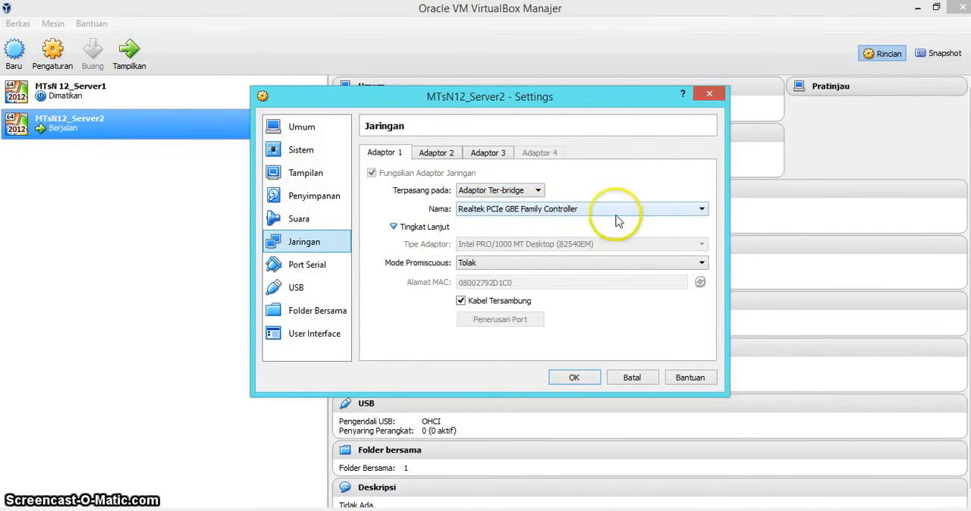
{"action": "left_click", "coordinate": [577, 381]}
Minimize the VirtualBox Manager, Network Connections and Network and Sharing Center windows
{"action": "left_click", "coordinate": [918, 8]}
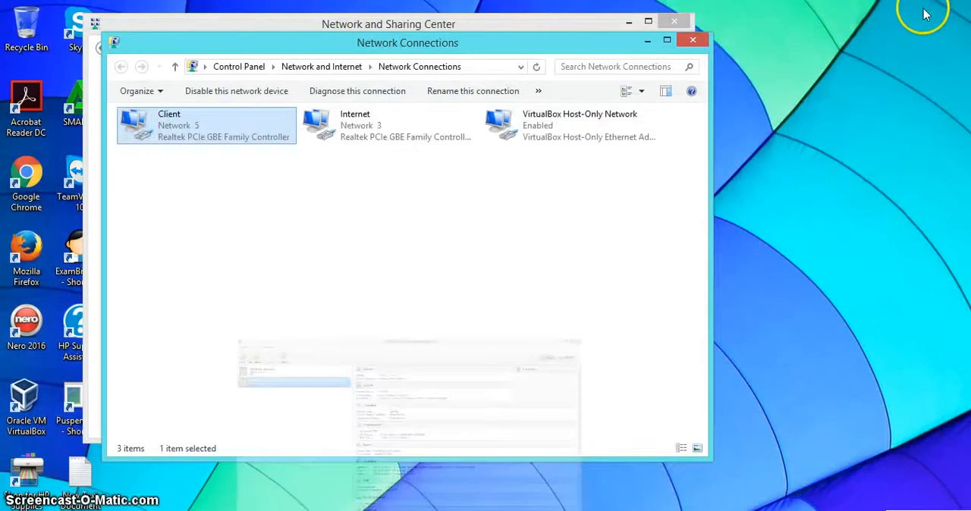
{"action": "left_click", "coordinate": [649, 39]}
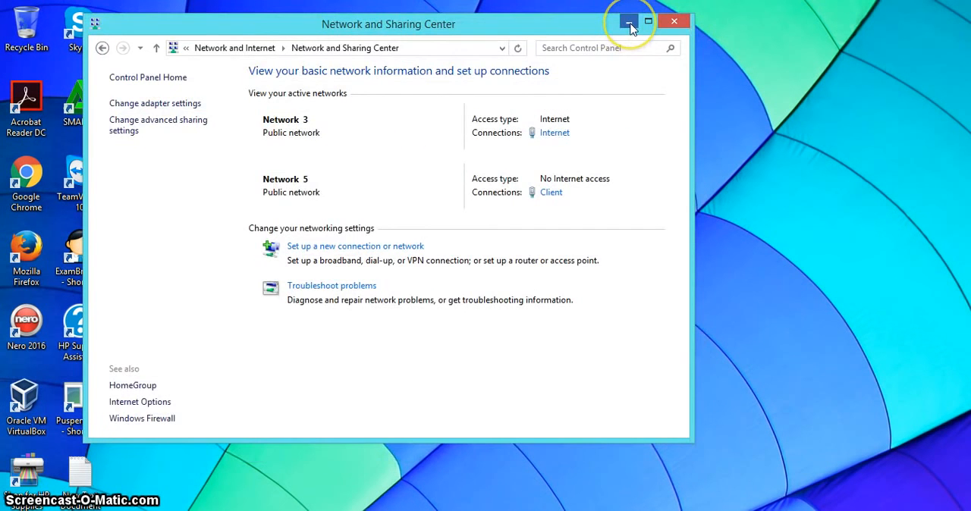
{"action": "left_click", "coordinate": [629, 25]}
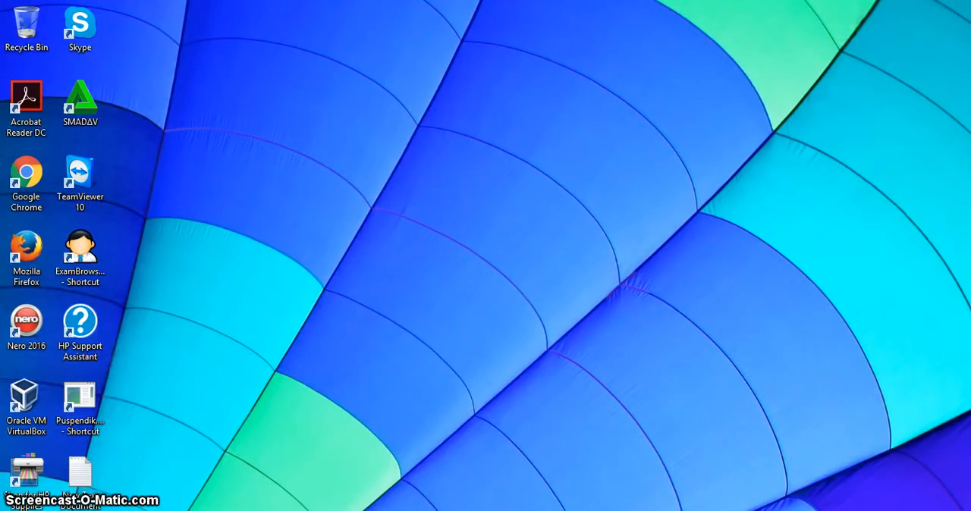
In File Explorer, copy the ExamBrowserCBTSync_161114 folder from Prerequisites UNBK 2017 inside drive D's UNBK 2017 folder
{"action": "key", "text": "super+e"}
{"action": "left_click", "coordinate": [893, 99]}
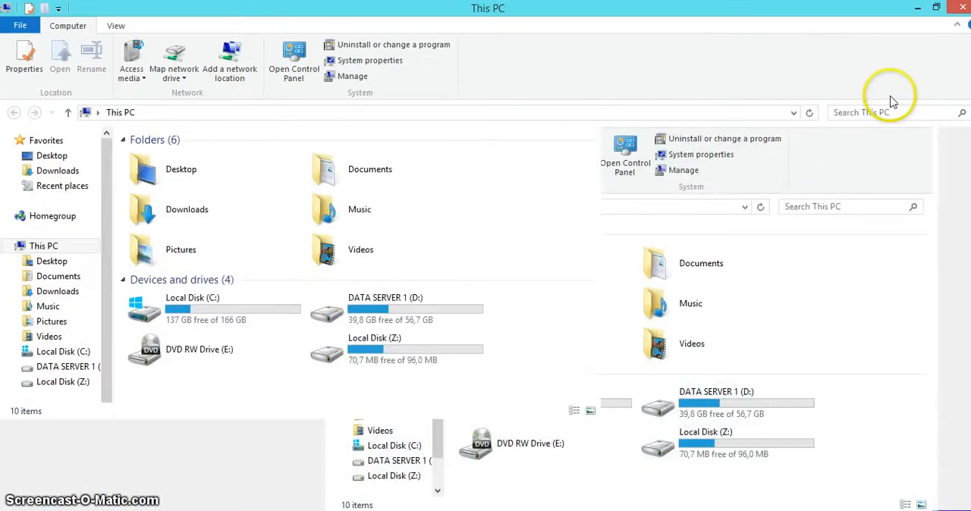
{"action": "left_click", "coordinate": [94, 367]}
{"action": "left_click", "coordinate": [174, 247]}
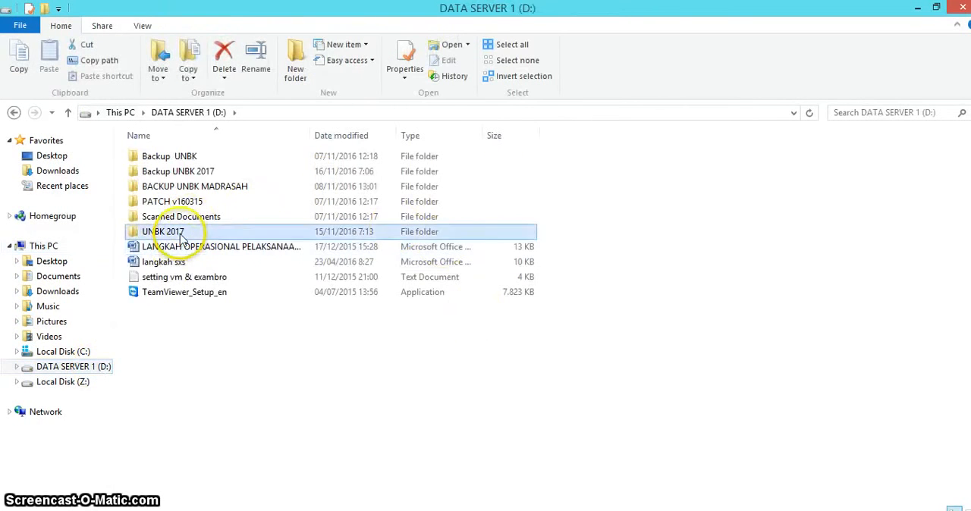
{"action": "double_click", "coordinate": [169, 232]}
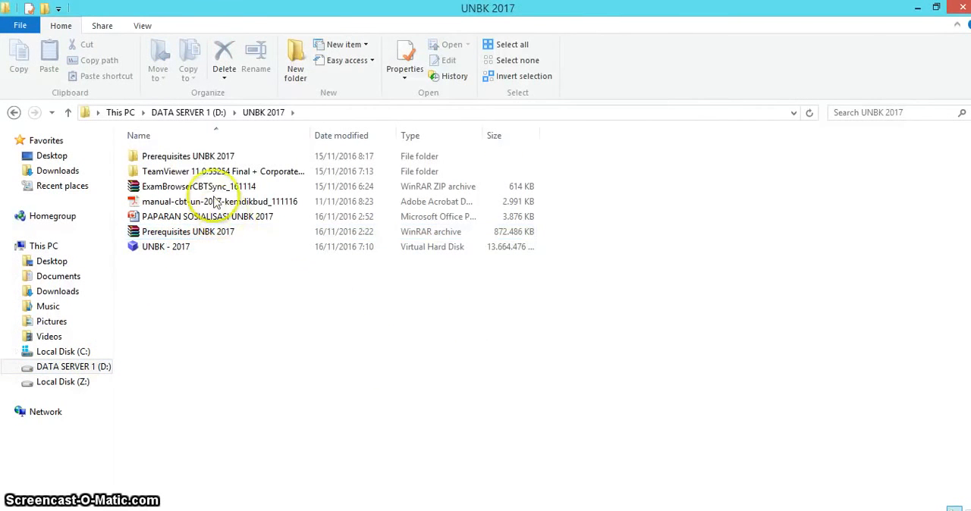
{"action": "left_click", "coordinate": [208, 160]}
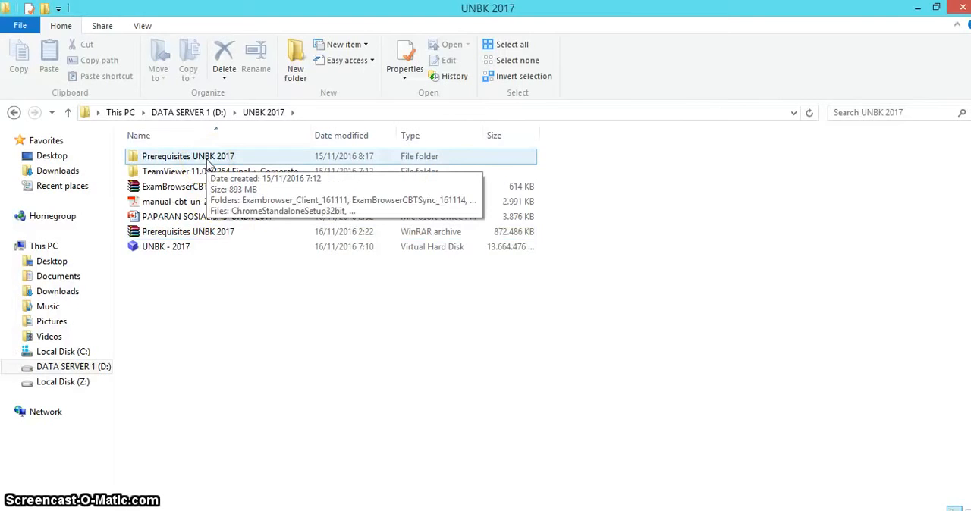
{"action": "double_click", "coordinate": [208, 158]}
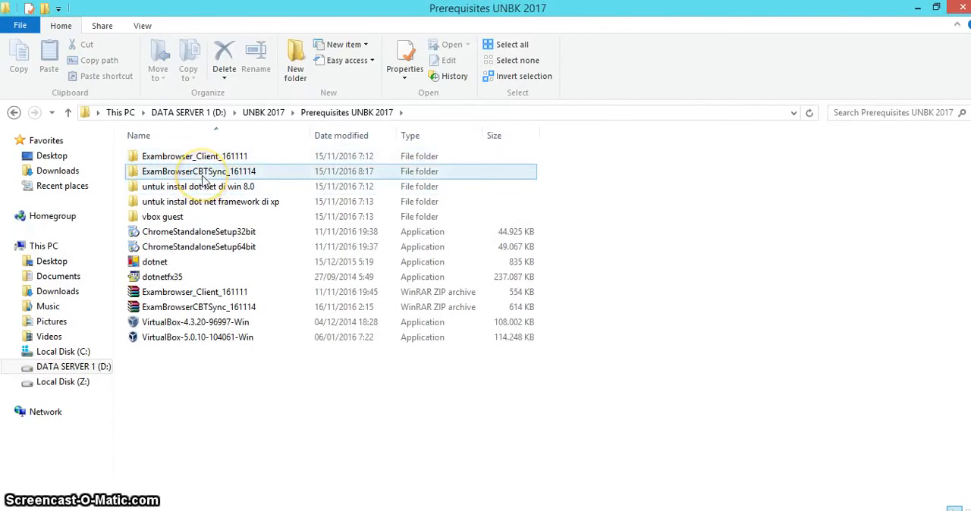
{"action": "right_click", "coordinate": [203, 177]}
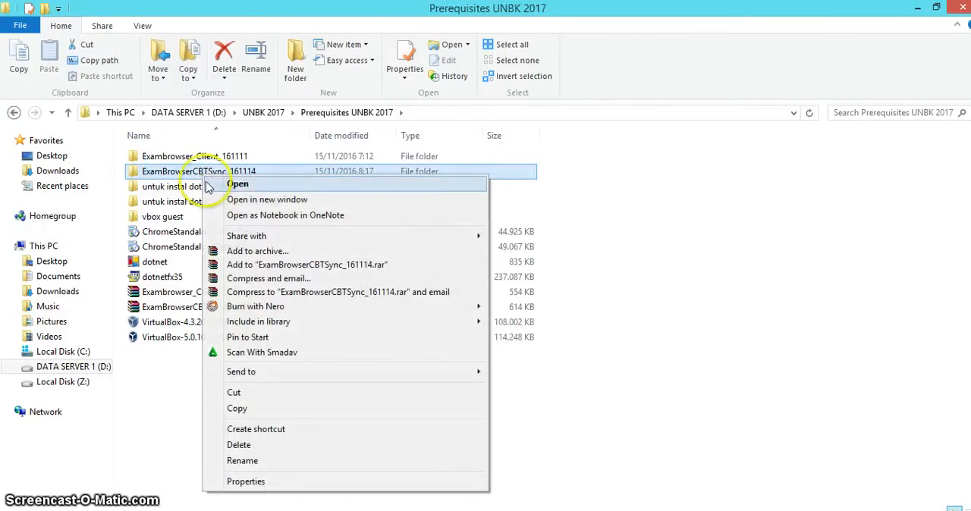
{"action": "left_click", "coordinate": [242, 415]}
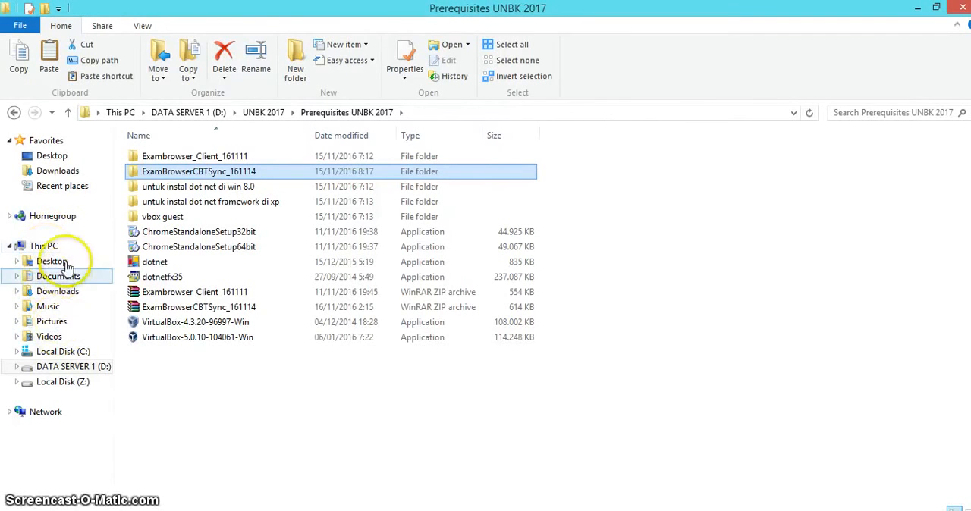
Open the existing ExamBrowserCBTSync_161114 folder on Local Disk (C:)
{"action": "left_click", "coordinate": [64, 353]}
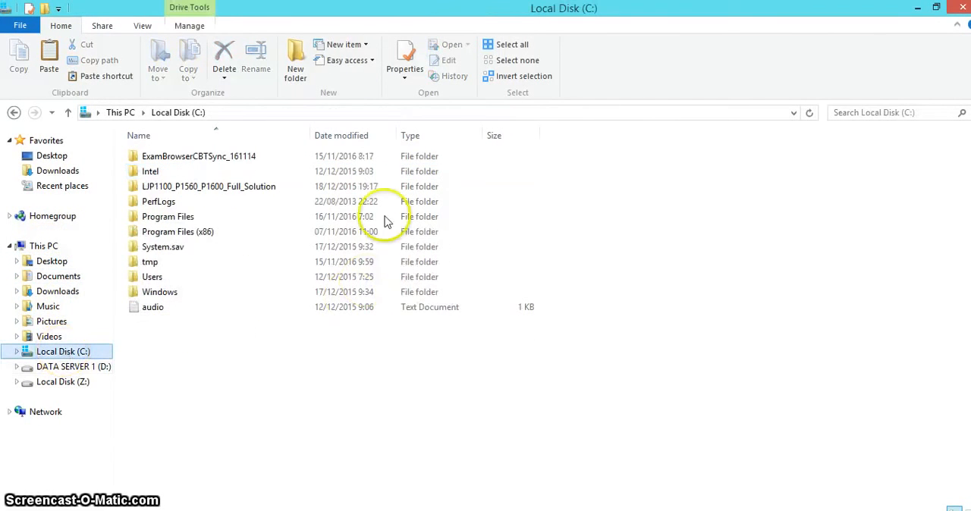
{"action": "right_click", "coordinate": [226, 350]}
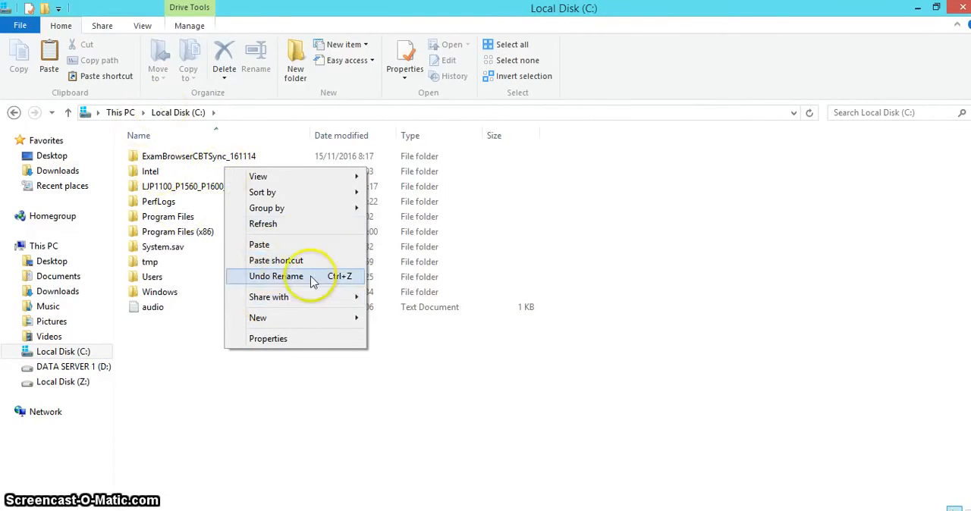
{"action": "left_click", "coordinate": [207, 164]}
{"action": "double_click", "coordinate": [207, 164]}
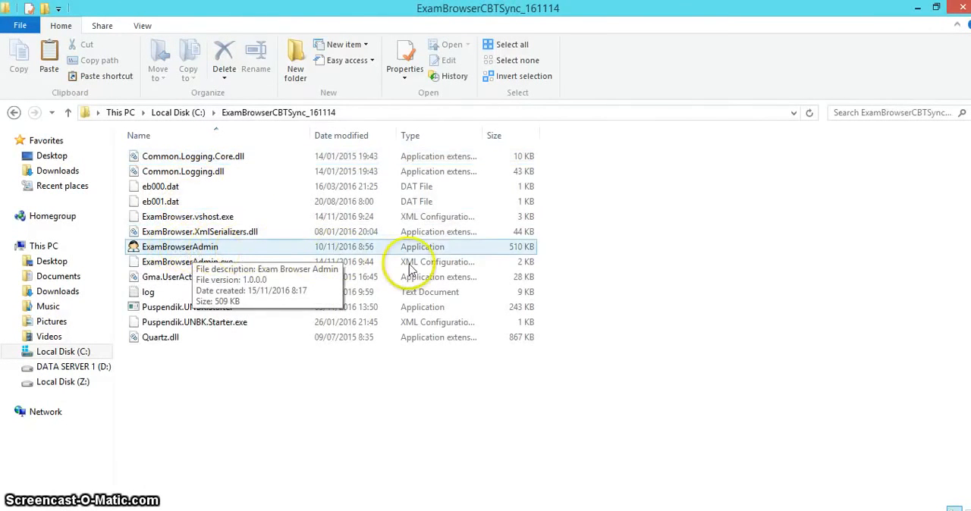
Create a desktop shortcut for the ExamBrowserAdmin application and minimize the ExamBrowserCBTSync_161114 folder window
{"action": "right_click", "coordinate": [195, 248]}
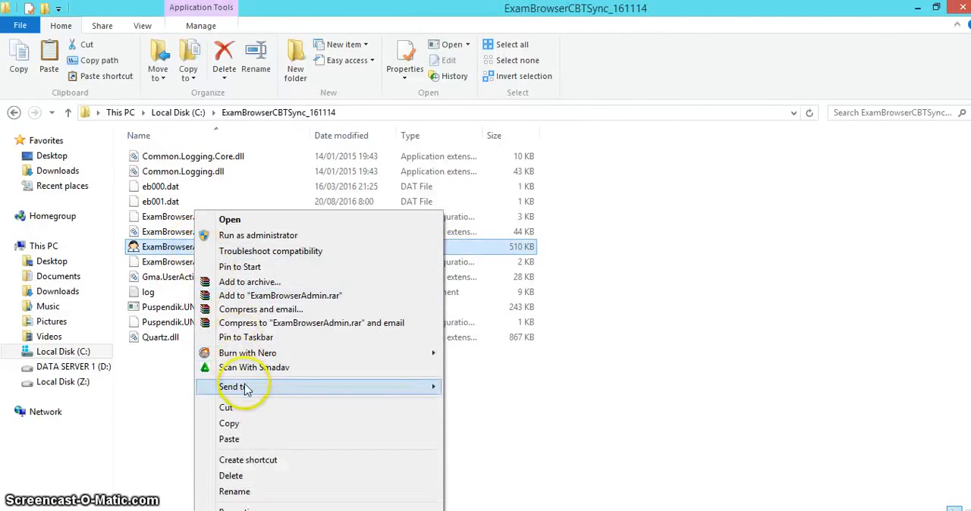
{"action": "mouse_move", "coordinate": [245, 389]}
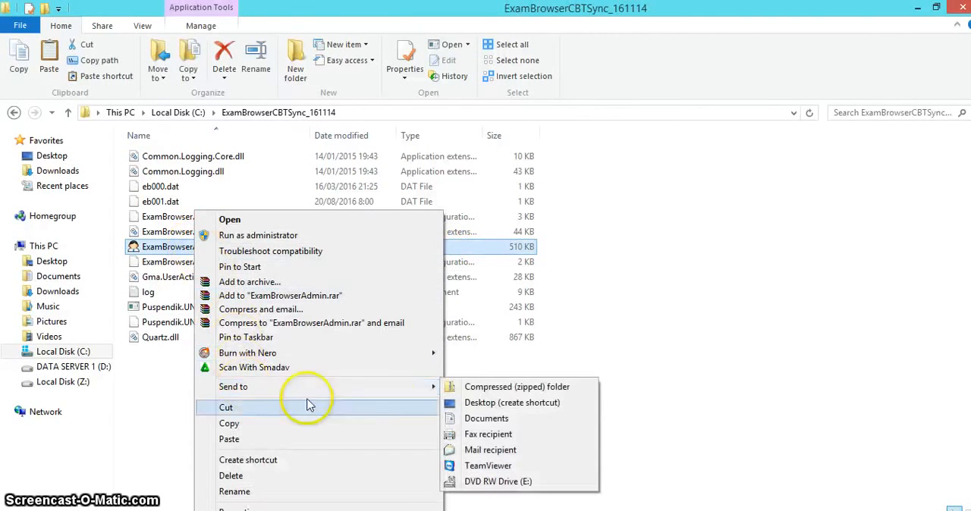
{"action": "left_click", "coordinate": [490, 406]}
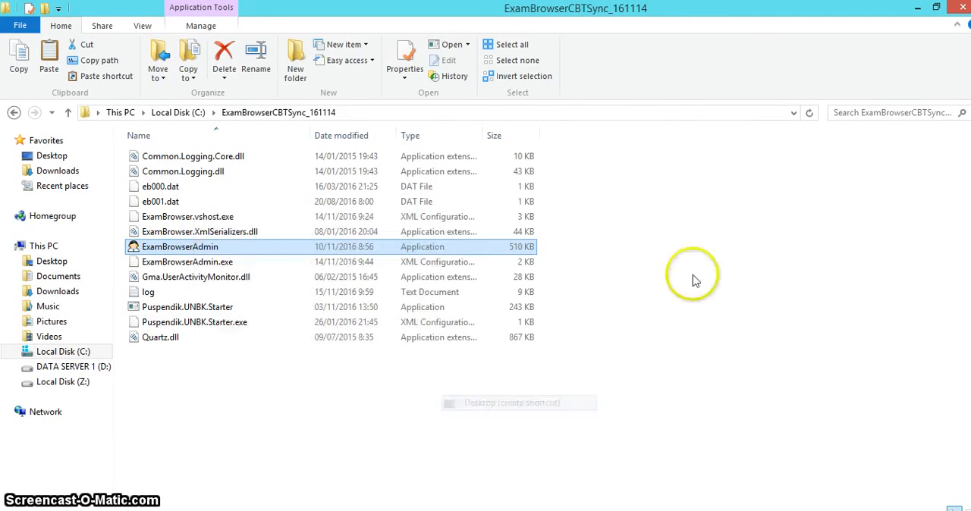
{"action": "left_click", "coordinate": [923, 8]}
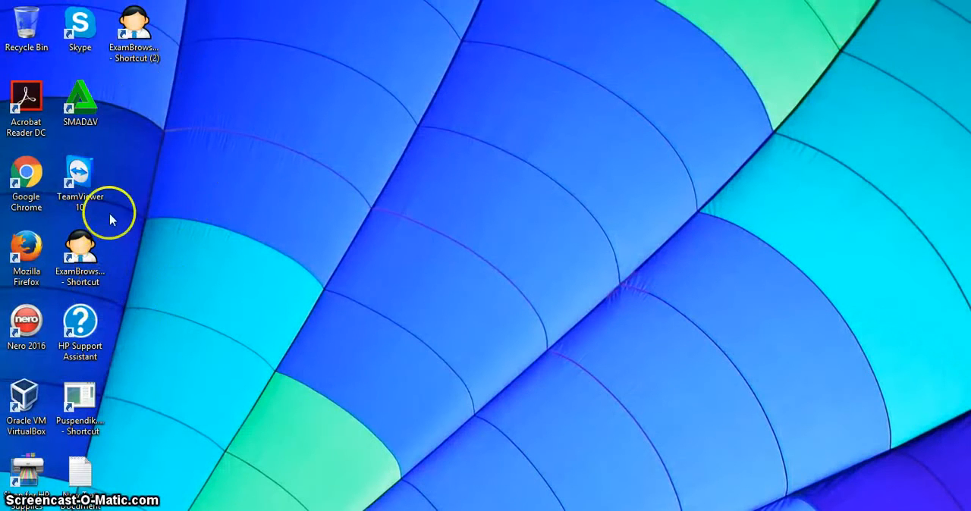
Launch Exam Browser Admin from its new desktop shortcut, run the exam browser and dismiss the command-line flag warning
{"action": "left_click", "coordinate": [151, 30]}
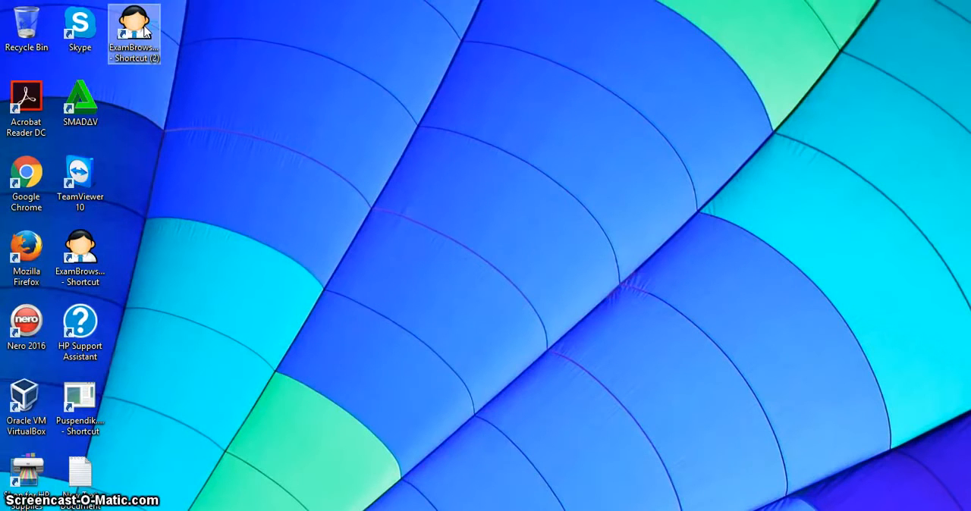
{"action": "double_click", "coordinate": [145, 30]}
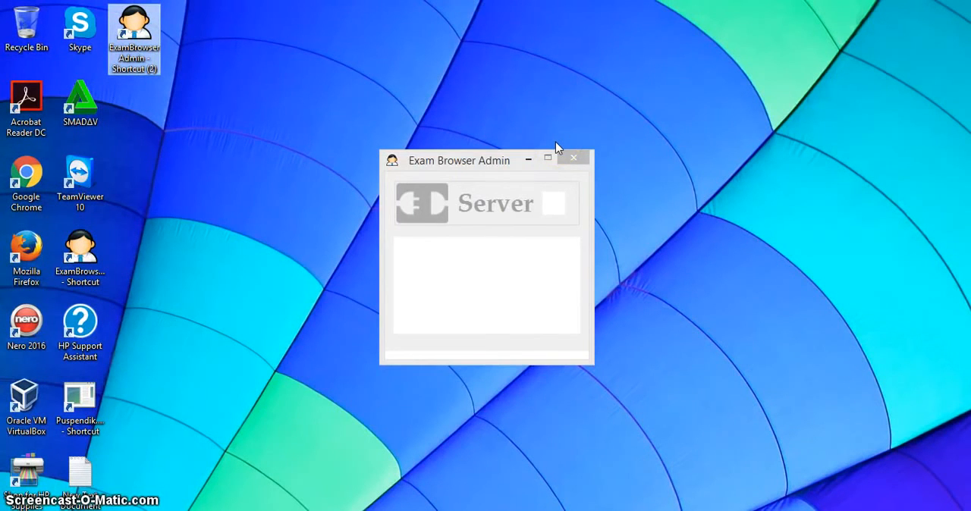
{"action": "left_click", "coordinate": [558, 204]}
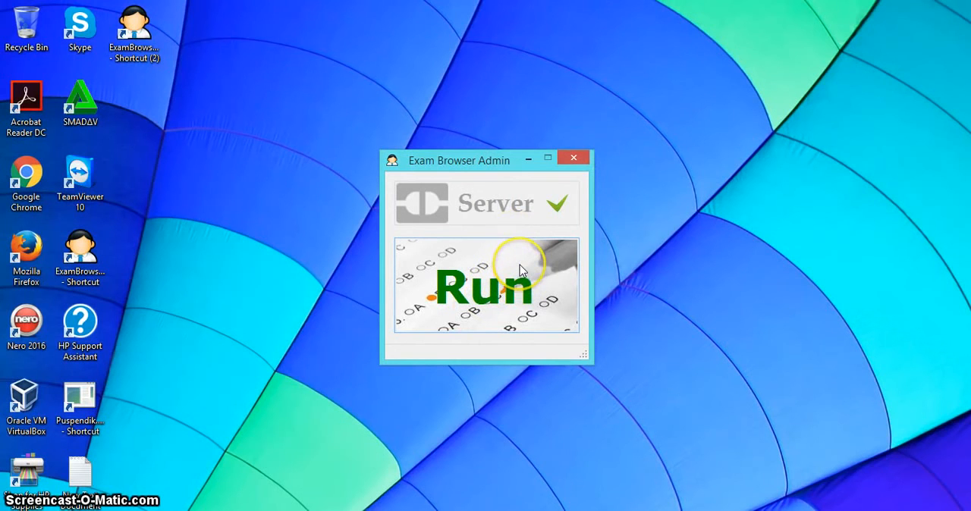
{"action": "left_click", "coordinate": [507, 284]}
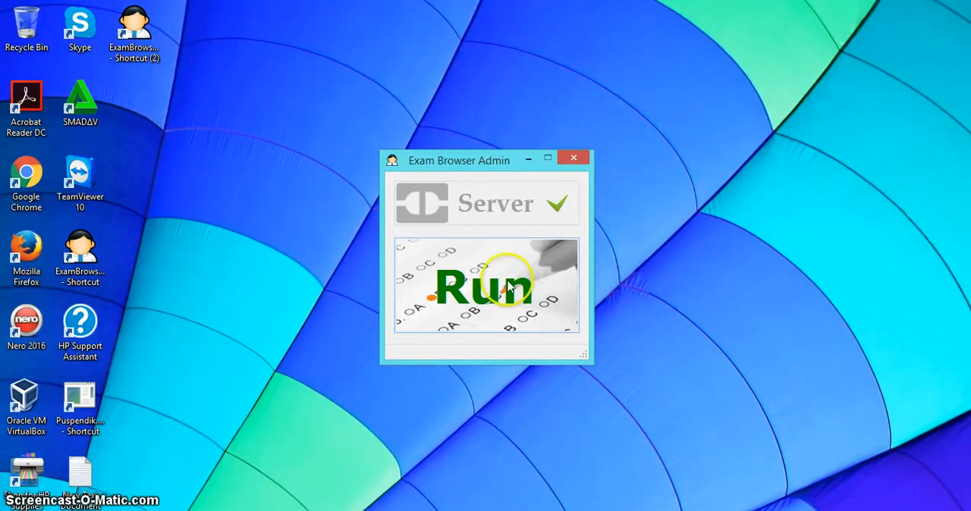
{"action": "left_click", "coordinate": [508, 284]}
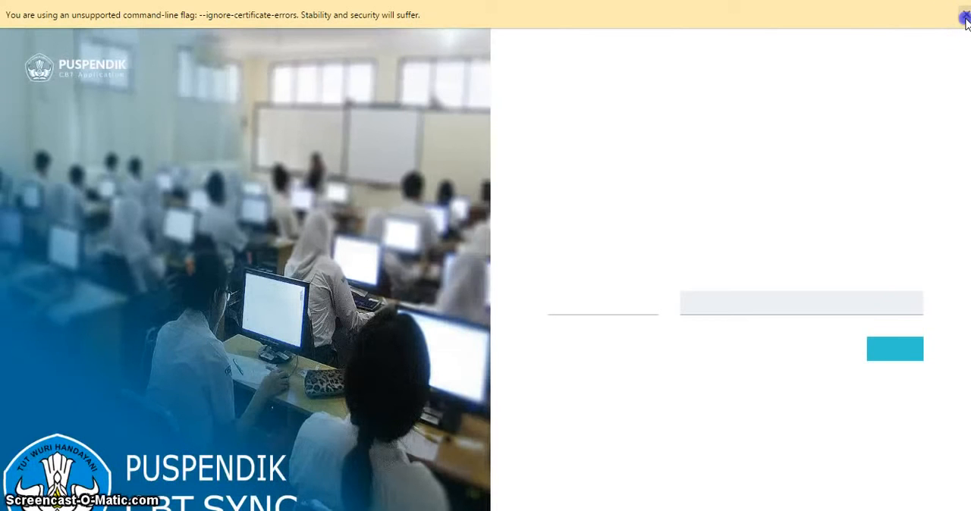
{"action": "left_click", "coordinate": [966, 17]}
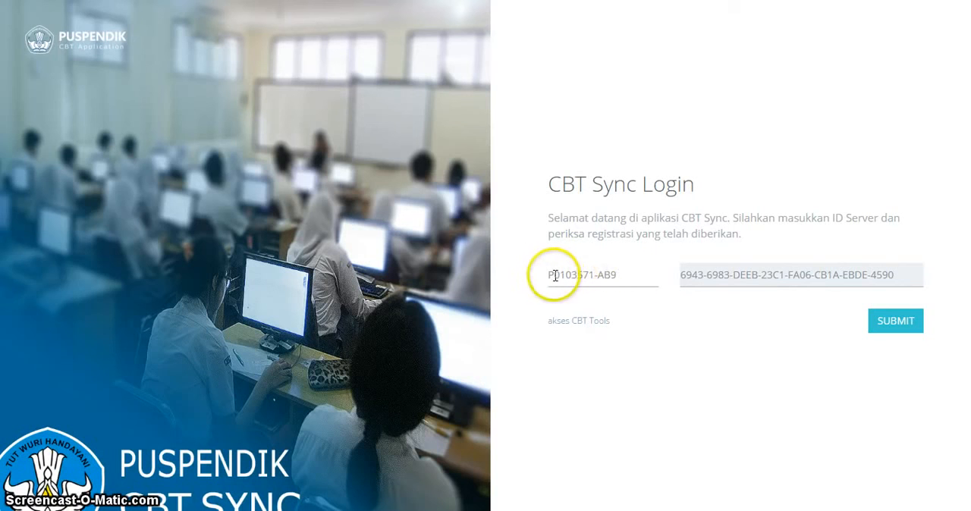
Submit the CBT Sync login with the prefilled server ID and registration code, and check the connection status on the Dashboard
{"action": "left_click_drag", "start_coordinate": [549, 273], "coordinate": [623, 276]}
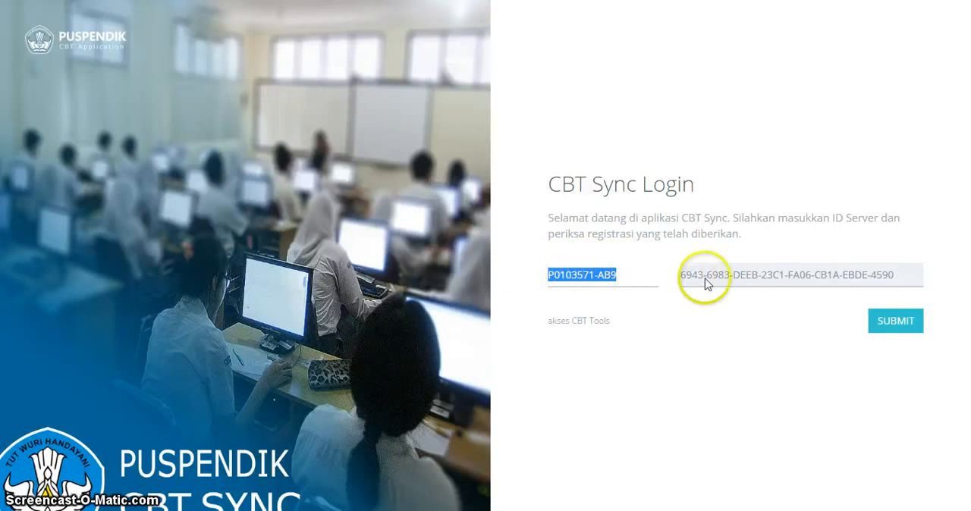
{"action": "left_click", "coordinate": [903, 321]}
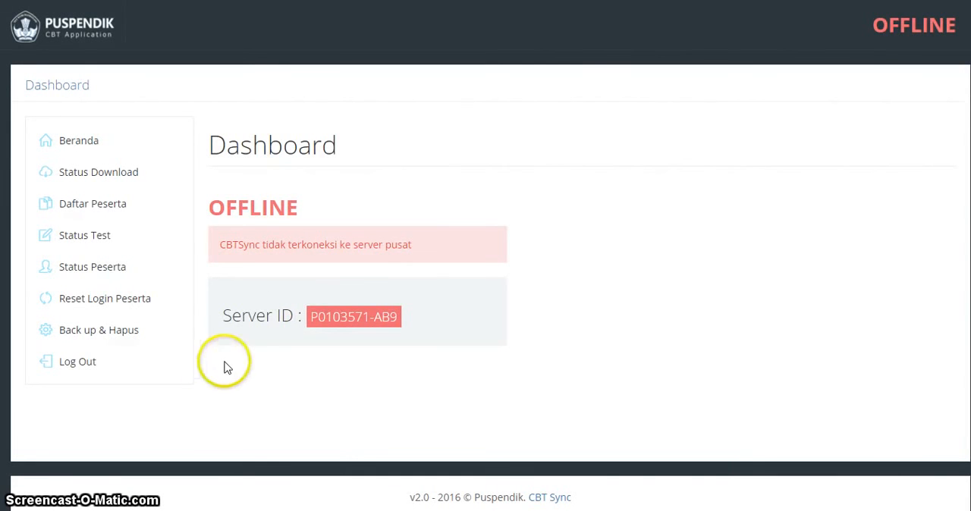
{"action": "left_click", "coordinate": [219, 205]}
{"action": "left_click_drag", "start_coordinate": [219, 204], "coordinate": [321, 219]}
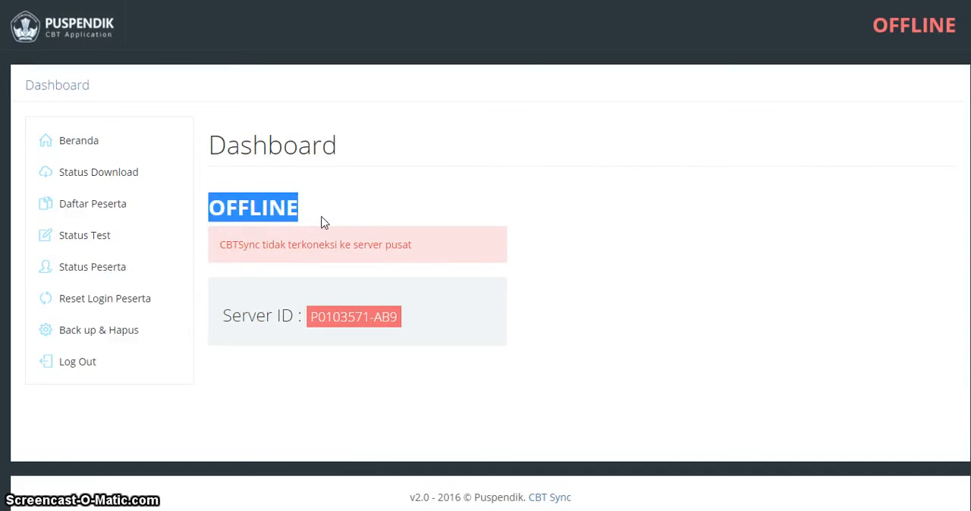